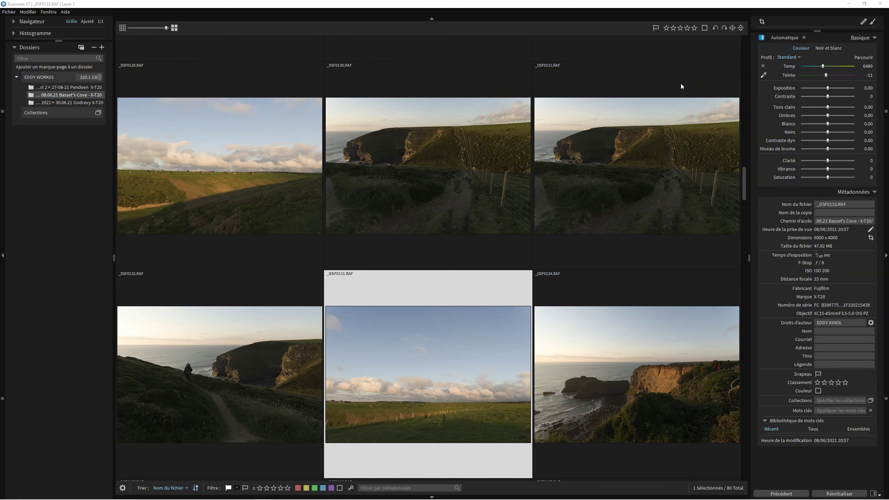
- Switch the workspace to the Editing layout and then to the Retouching layout
{"action": "left_click", "coordinate": [684, 93]}
{"action": "left_click", "coordinate": [878, 494]}
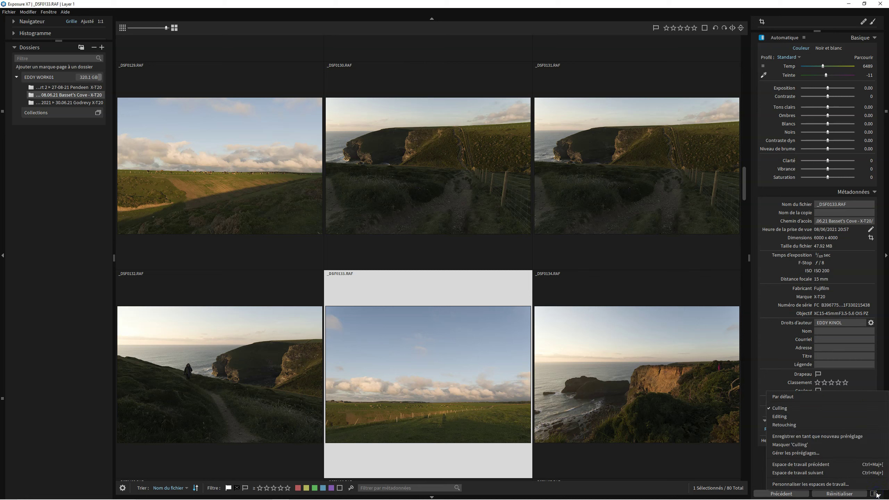
{"action": "left_click", "coordinate": [785, 417]}
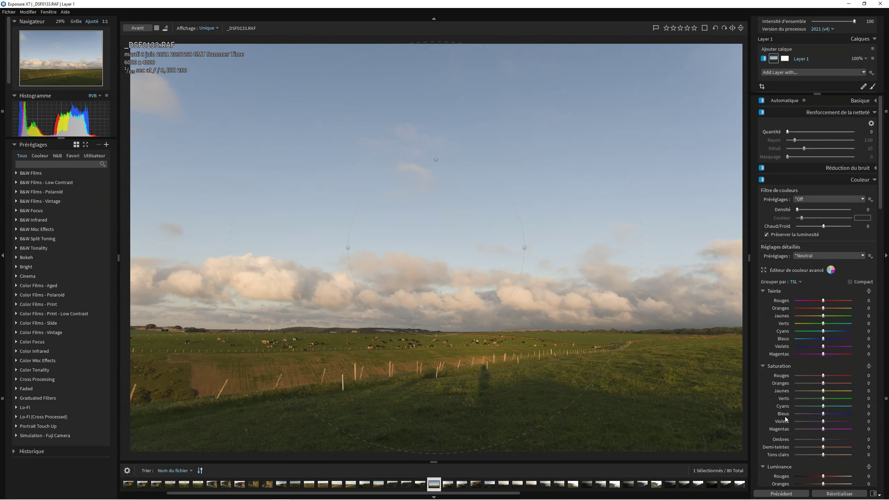
{"action": "left_click", "coordinate": [879, 494]}
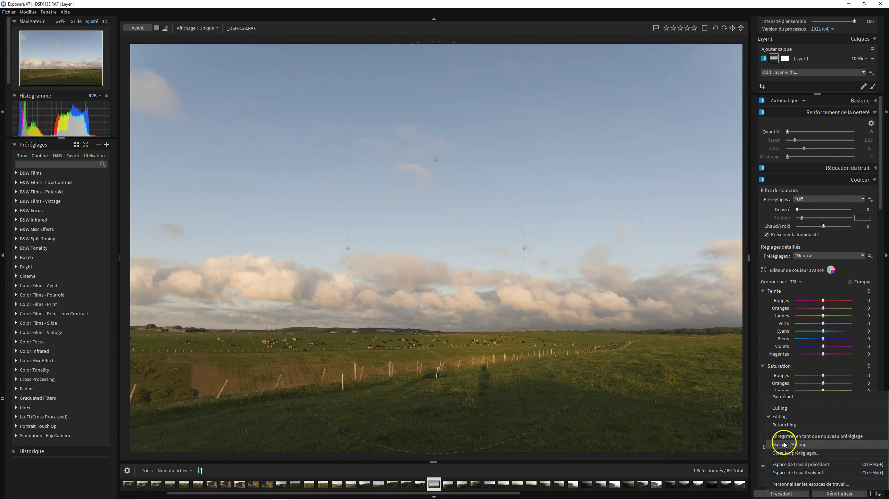
{"action": "left_click", "coordinate": [786, 424]}
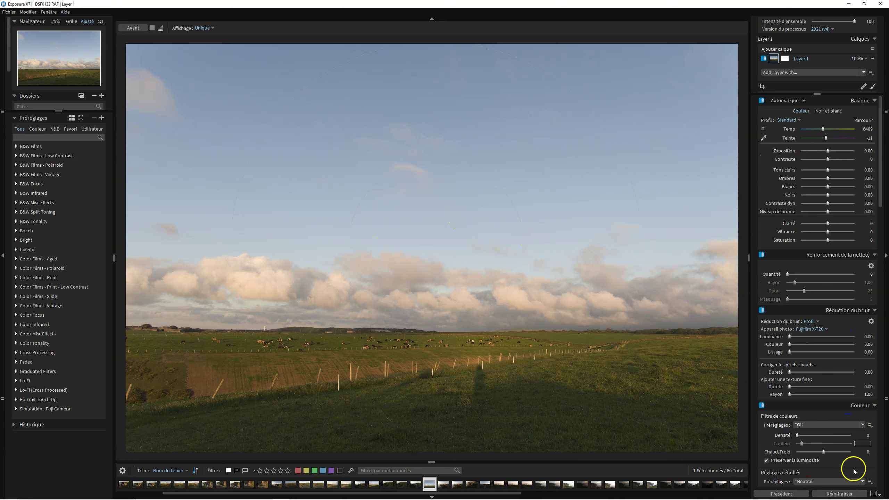
- Open the workspace customization preferences and load the Editing preset for arrangement
{"action": "left_click", "coordinate": [879, 495]}
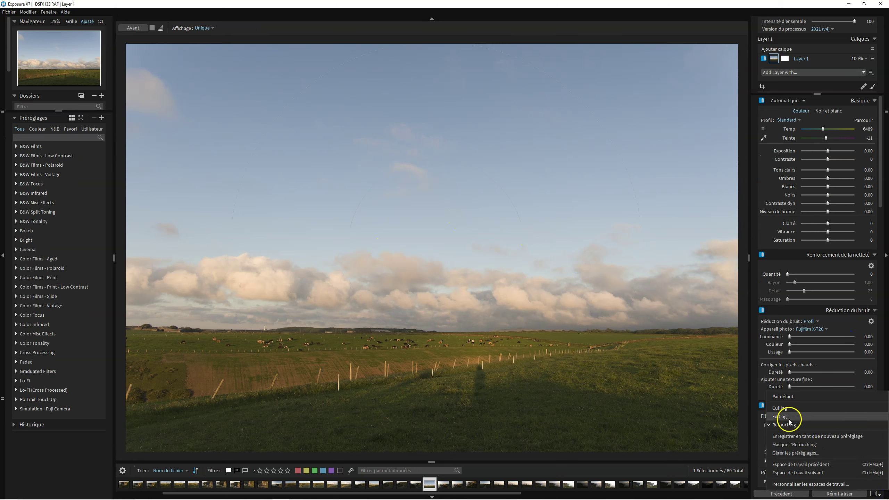
{"action": "left_click", "coordinate": [794, 483]}
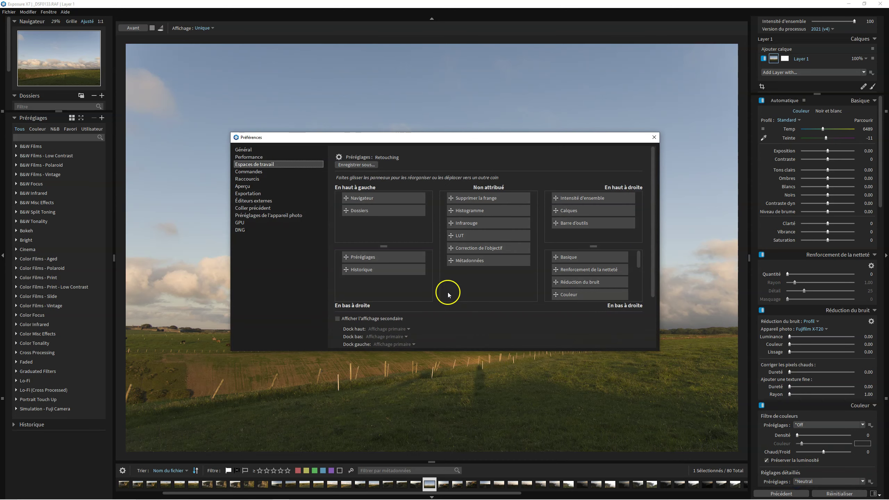
{"action": "left_click", "coordinate": [339, 157]}
{"action": "left_click", "coordinate": [352, 186]}
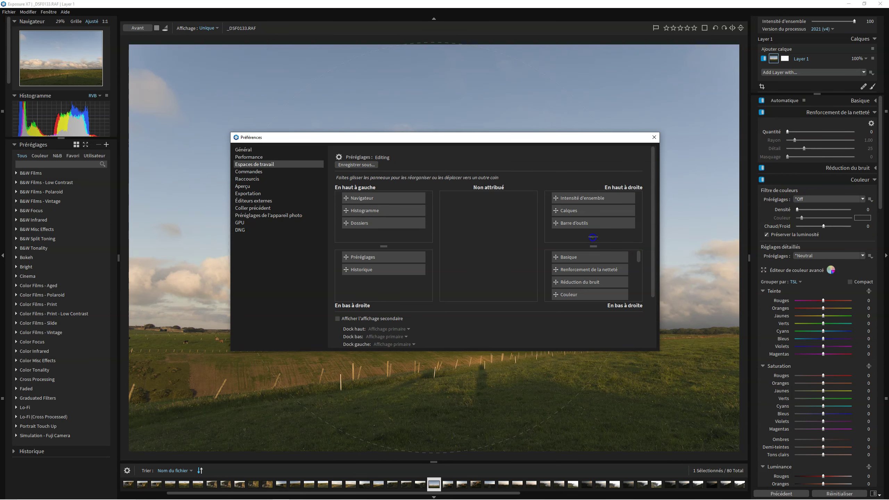
- Try moving Histogramme to the "En haut à droite" group and Basique below Historique, returning each to its original group
{"action": "left_click_drag", "start_coordinate": [593, 237], "coordinate": [592, 237]}
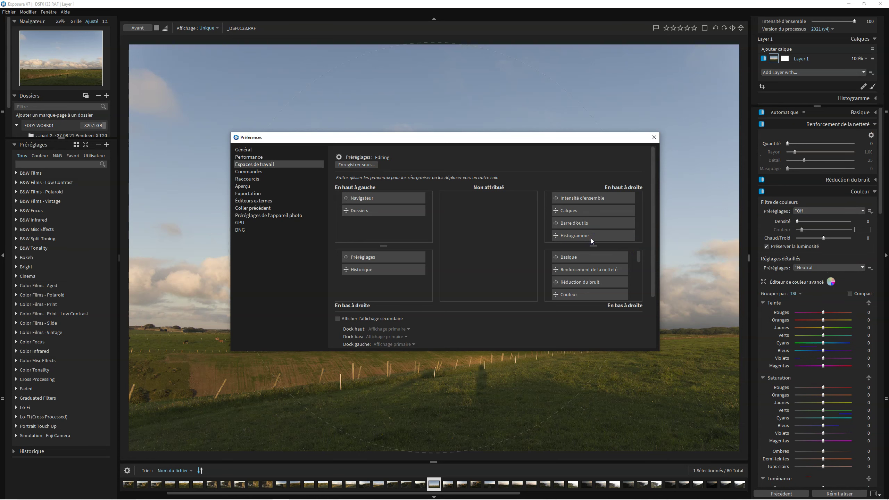
{"action": "left_click_drag", "start_coordinate": [610, 235], "coordinate": [397, 217]}
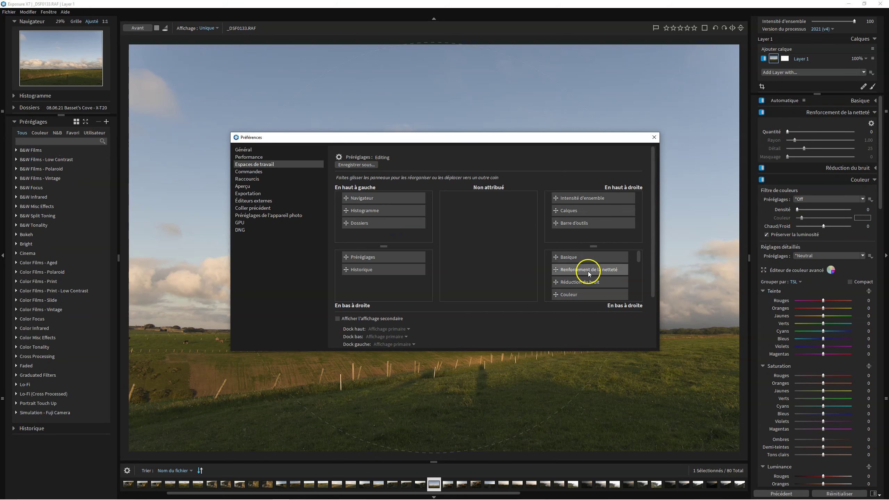
{"action": "left_click_drag", "start_coordinate": [591, 260], "coordinate": [385, 285]}
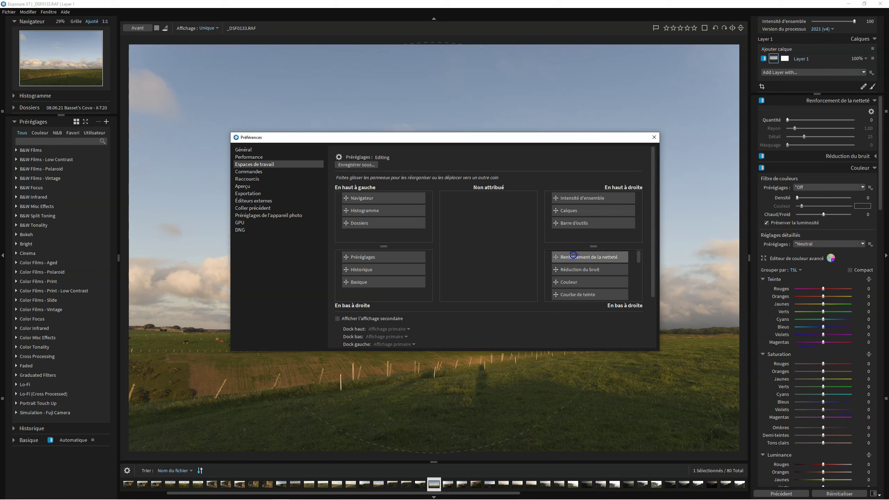
{"action": "left_click_drag", "start_coordinate": [574, 254], "coordinate": [574, 254]}
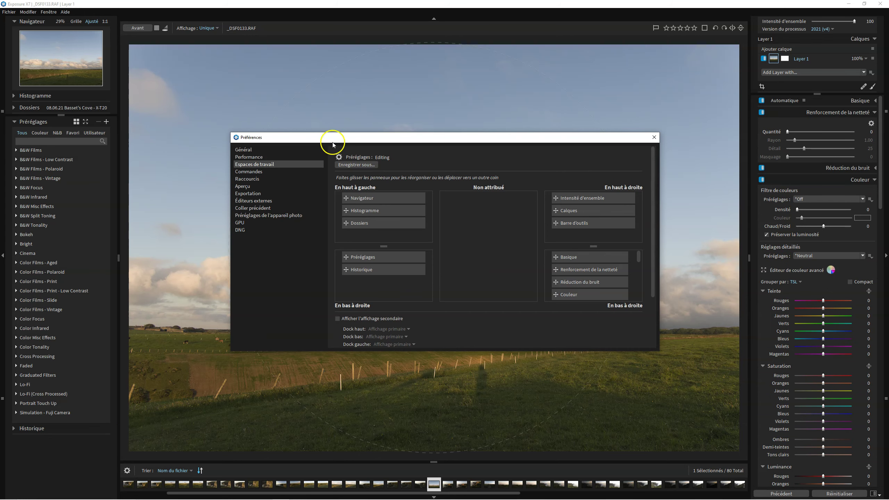
- Save the layout as a new workspace preset named with the owner's first name plus 01, and close the preferences
{"action": "left_click", "coordinate": [339, 157]}
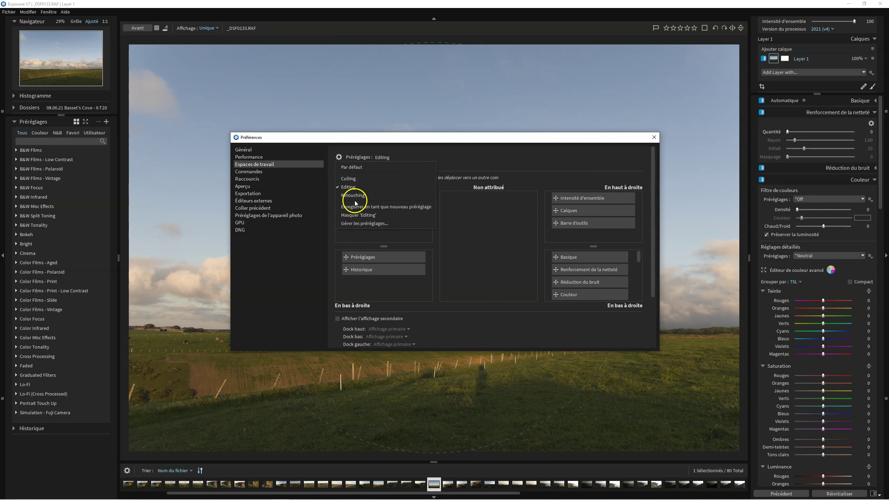
{"action": "left_click", "coordinate": [364, 207]}
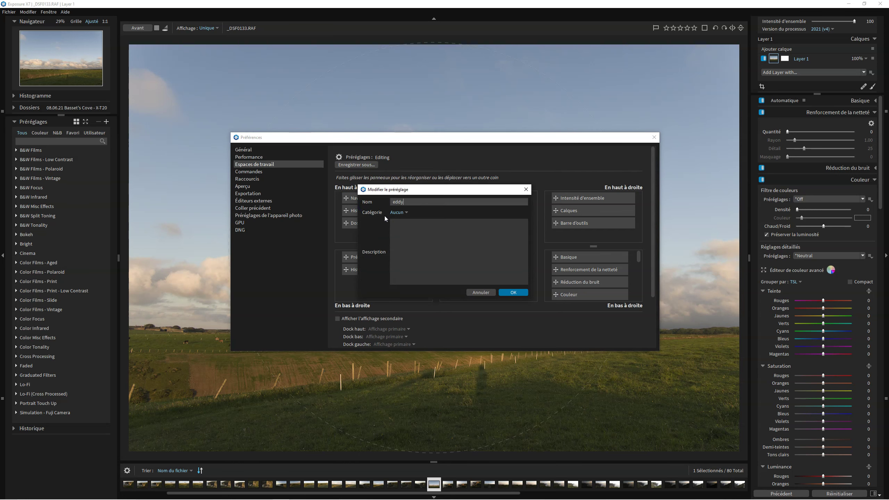
{"action": "type", "text": "eddy01"}
{"action": "left_click", "coordinate": [518, 292]}
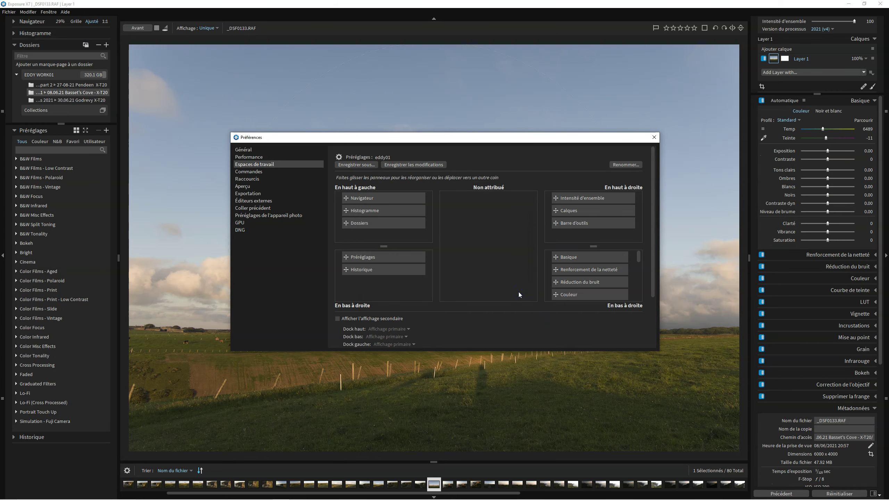
{"action": "left_click", "coordinate": [654, 137]}
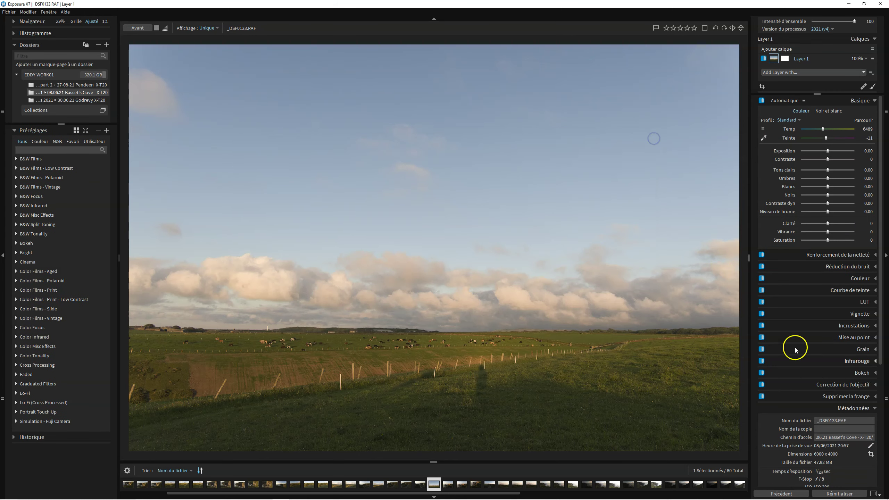
{"action": "left_click", "coordinate": [873, 494]}
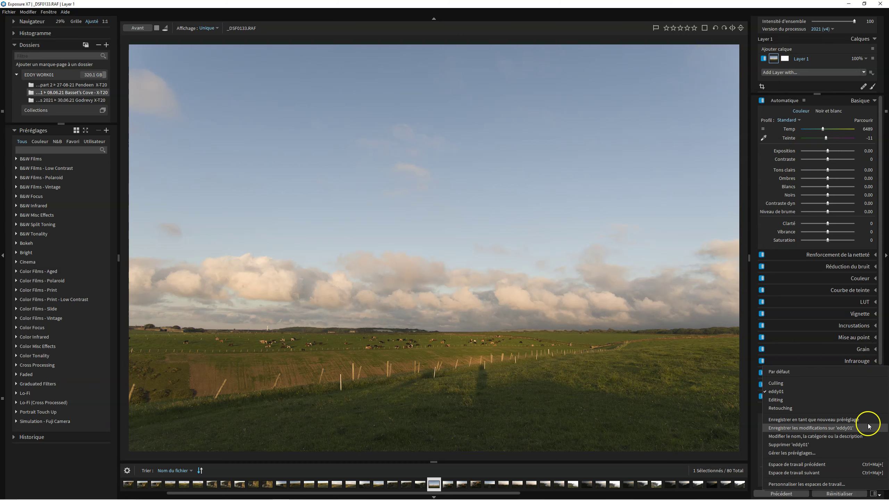
{"action": "left_click", "coordinate": [707, 363]}
{"action": "left_click", "coordinate": [706, 363]}
{"action": "left_click", "coordinate": [718, 365]}
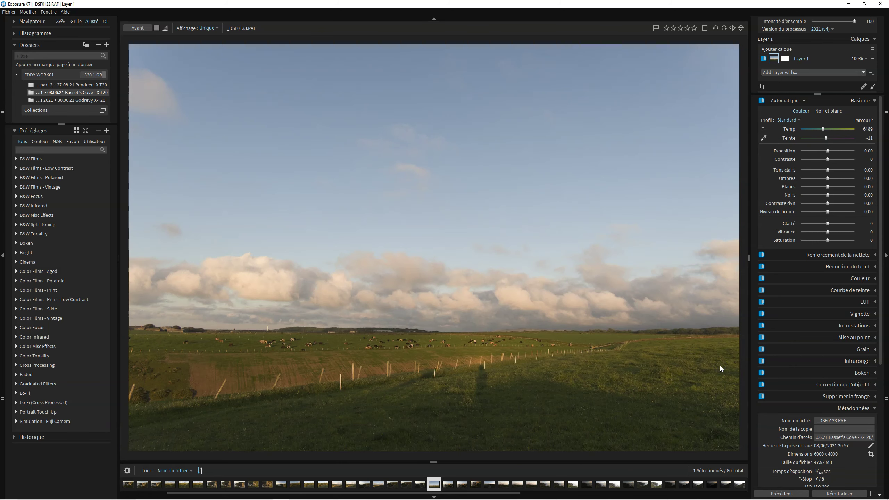
- Jump directly to the Correction de l'objectif panel using the adjustment dock's quick panel list
{"action": "left_click", "coordinate": [873, 397]}
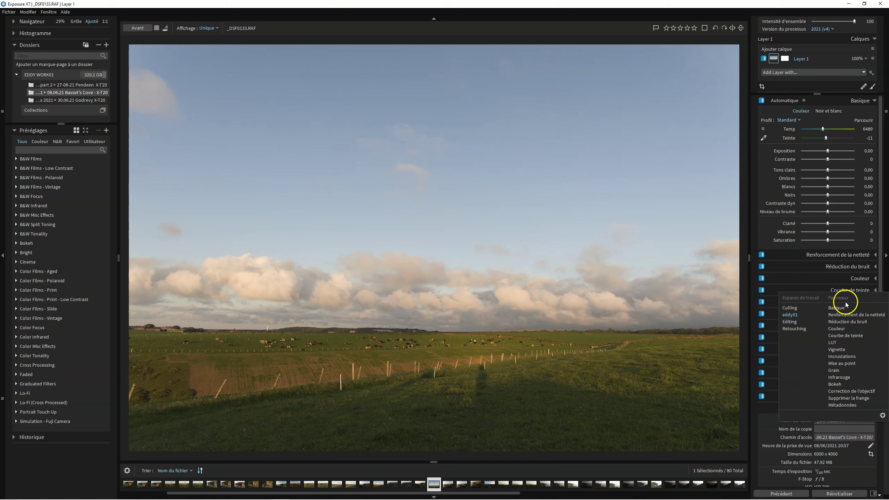
{"action": "scroll", "coordinate": [848, 326], "scroll_direction": "down", "scroll_amount": 4}
{"action": "scroll", "coordinate": [848, 328], "scroll_direction": "down", "scroll_amount": 4}
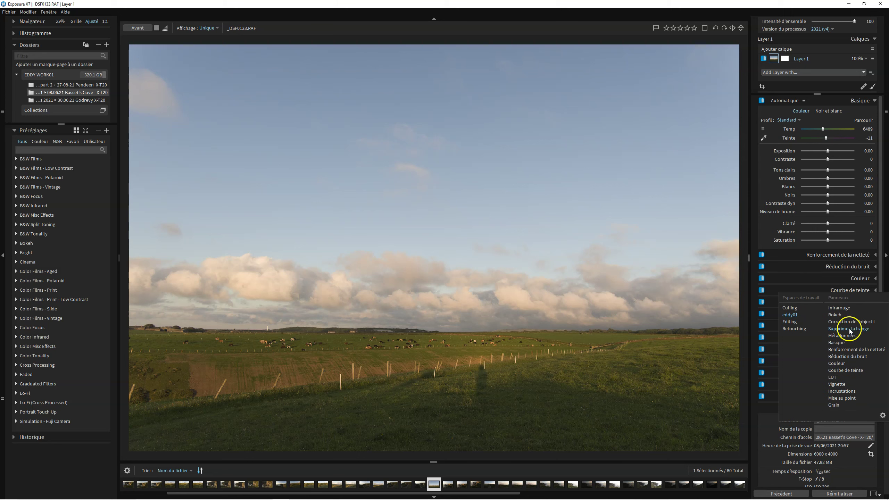
{"action": "left_click", "coordinate": [846, 326]}
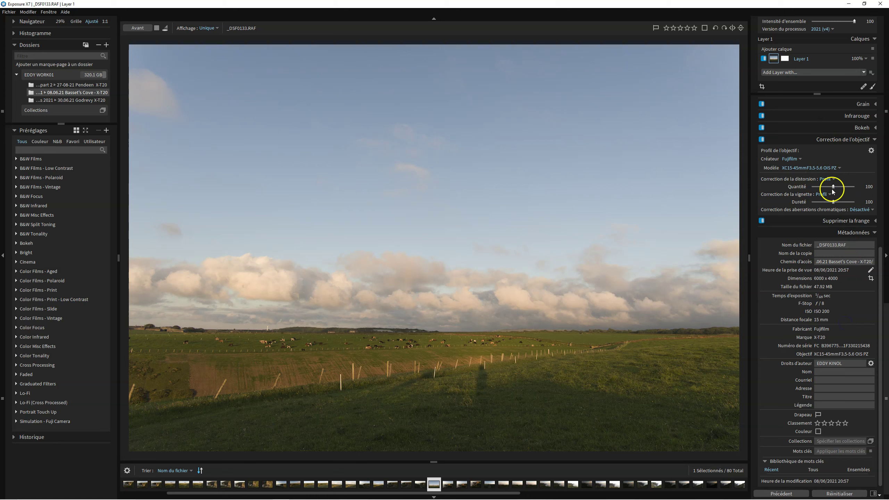
- Jump to the LUT panel and return to the Basique panel through the quick panel list
{"action": "left_click", "coordinate": [885, 398]}
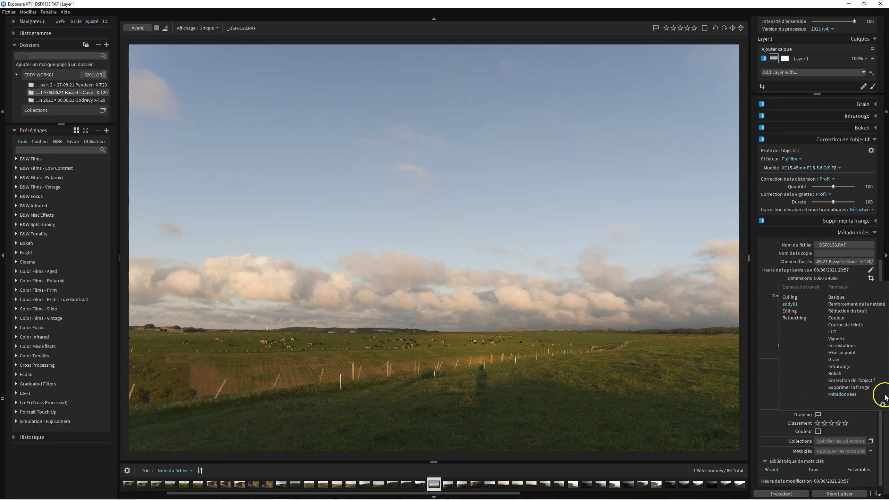
{"action": "left_click", "coordinate": [834, 332]}
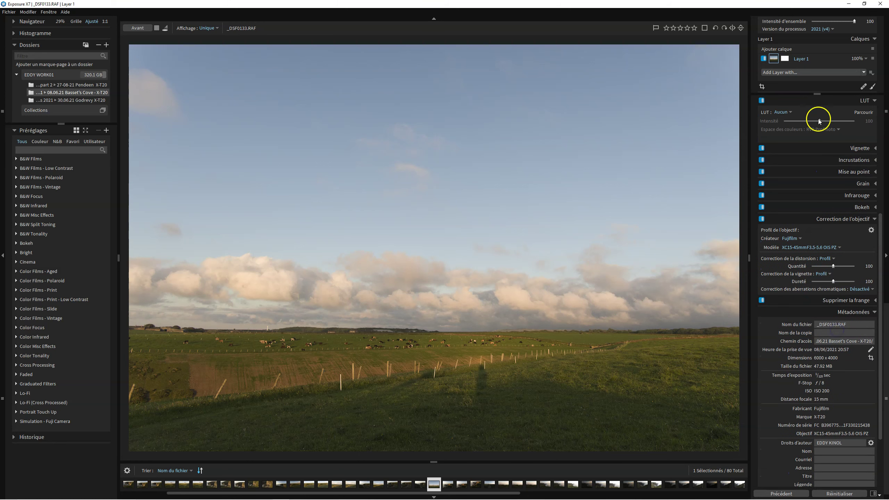
{"action": "left_click", "coordinate": [885, 398]}
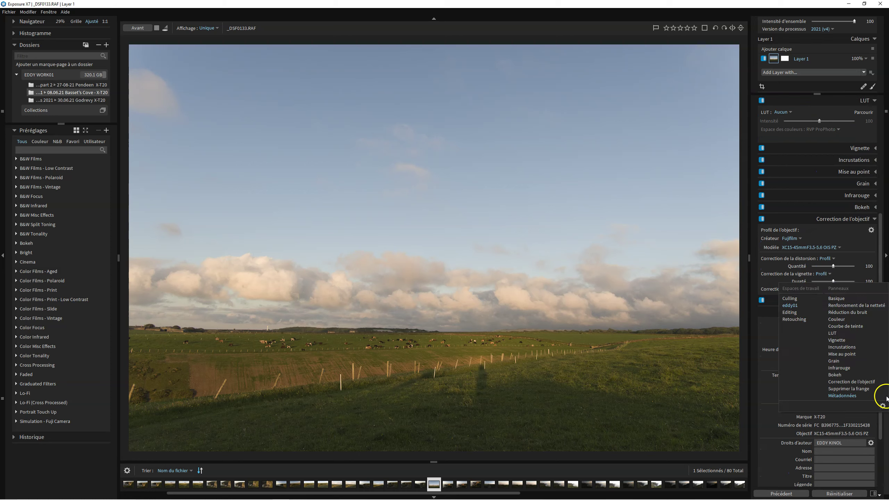
{"action": "left_click", "coordinate": [836, 298]}
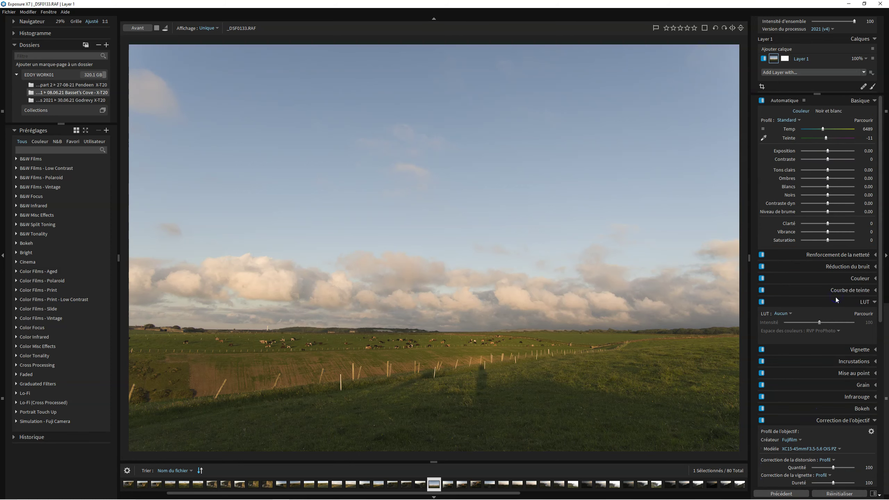
- Bring up the Grain panel and the Mise au point panel through the quick panel list
{"action": "left_click", "coordinate": [885, 399]}
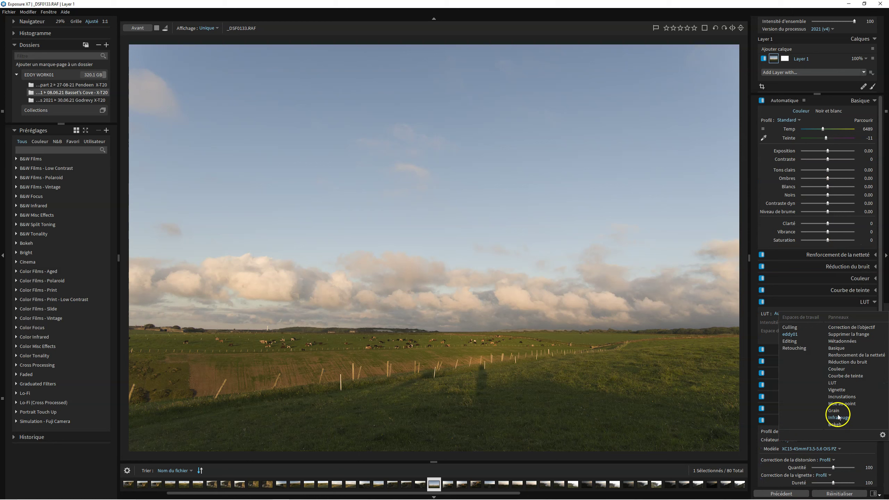
{"action": "left_click", "coordinate": [838, 412]}
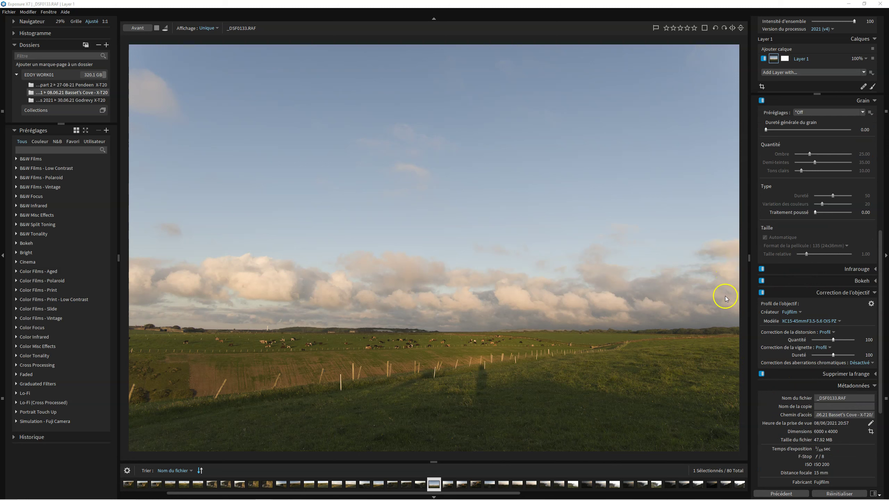
{"action": "left_click", "coordinate": [887, 399]}
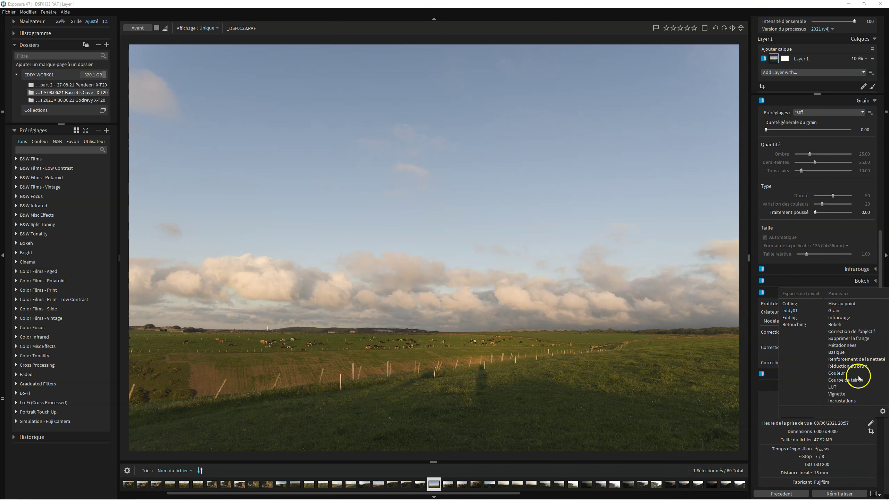
{"action": "left_click", "coordinate": [836, 306]}
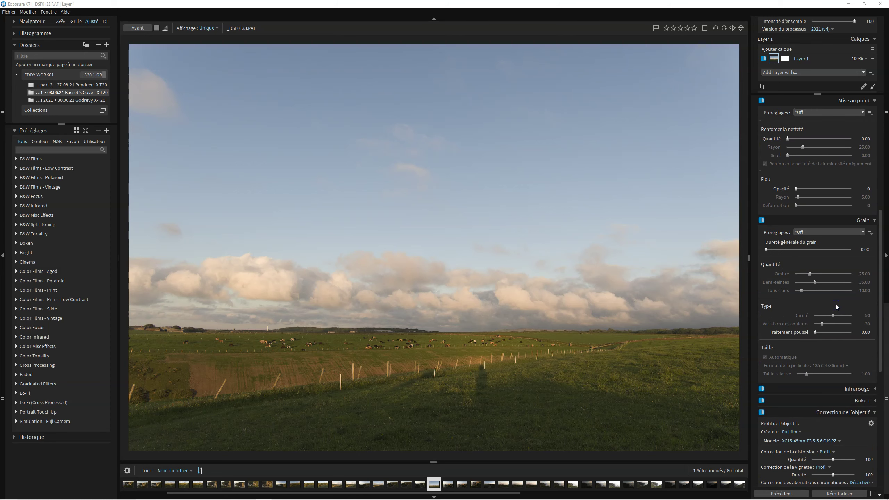
- Expand the Histogramme, Navigateur and Historique panels through the quick panel lists of their docks
{"action": "left_click", "coordinate": [2, 111]}
{"action": "left_click", "coordinate": [9, 95]}
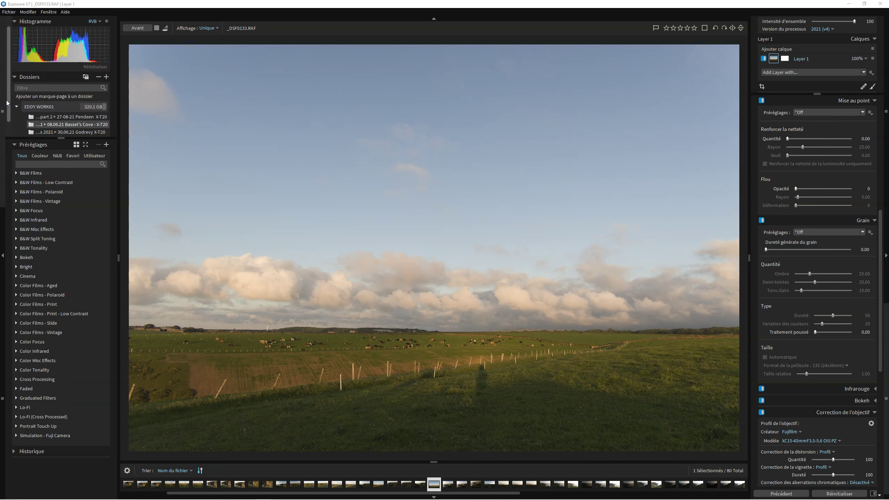
{"action": "left_click", "coordinate": [2, 111]}
{"action": "left_click", "coordinate": [8, 99]}
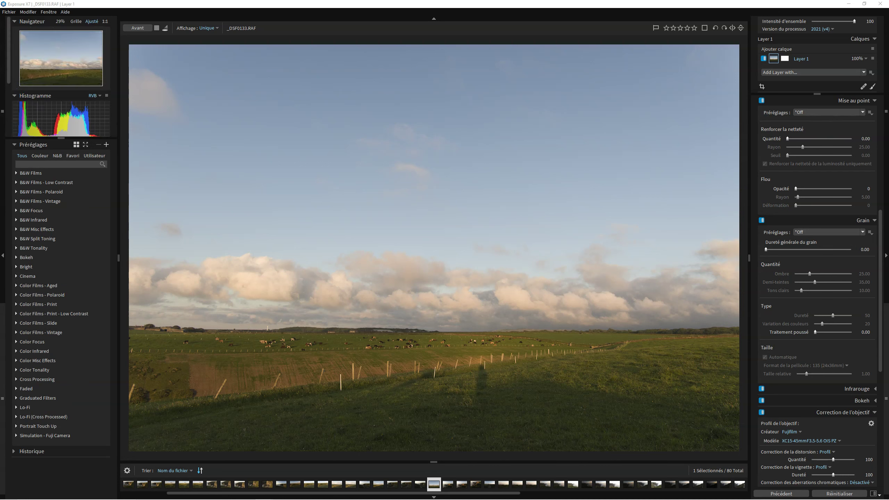
{"action": "left_click", "coordinate": [2, 399]}
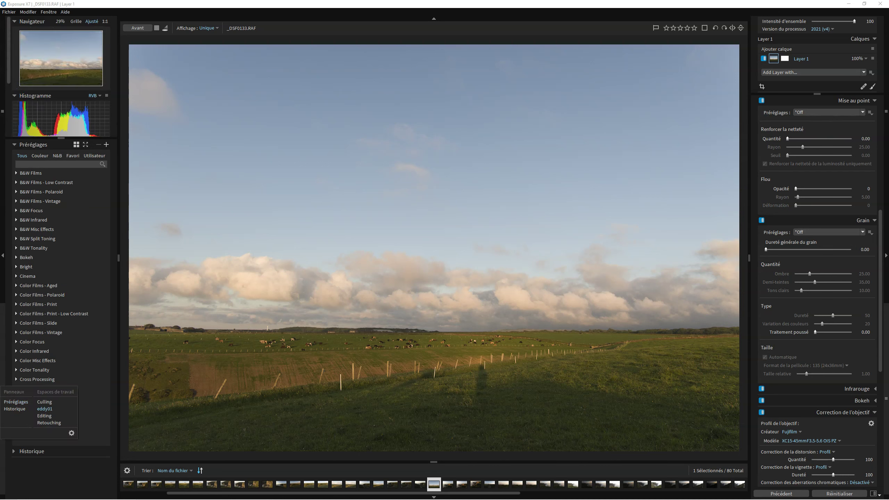
{"action": "left_click", "coordinate": [6, 409]}
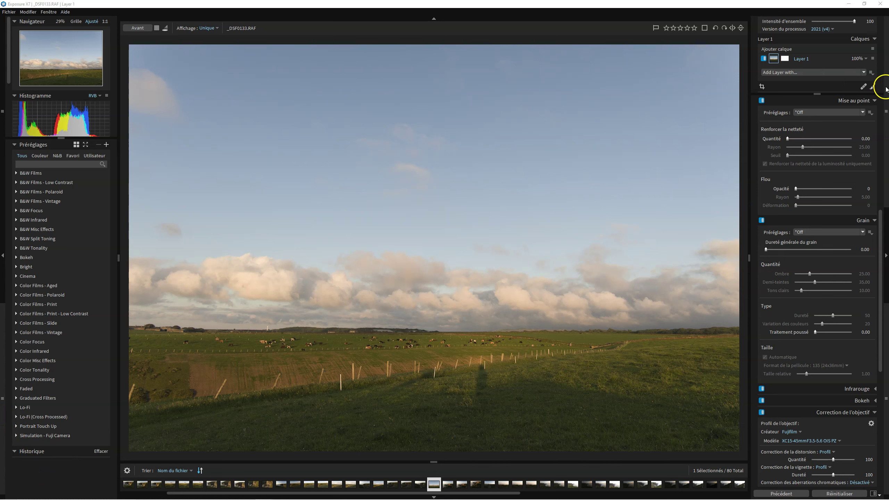
- Collapse the Calques panel and expand it again through the quick panel list of its dock
{"action": "left_click", "coordinate": [886, 111]}
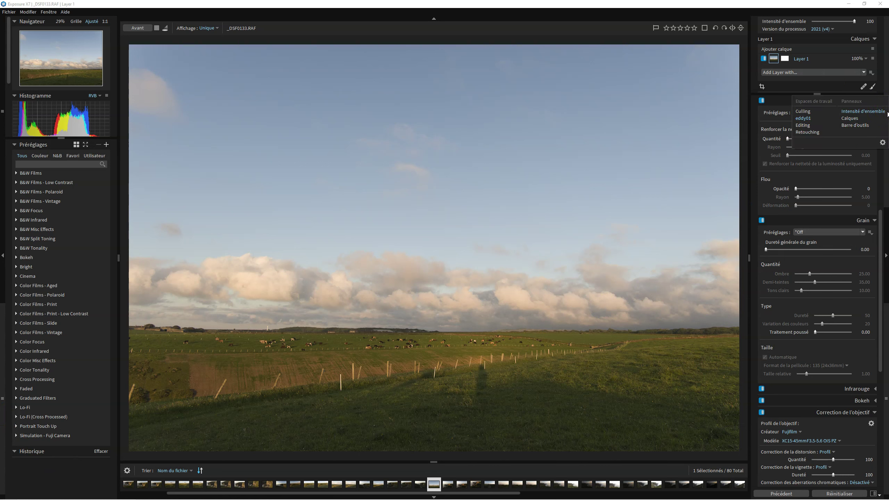
{"action": "left_click", "coordinate": [852, 120]}
{"action": "left_click", "coordinate": [858, 41]}
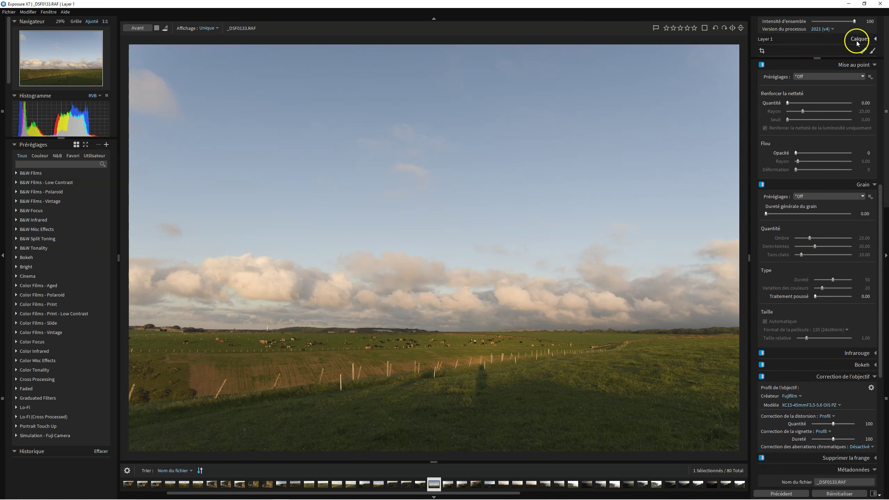
{"action": "left_click", "coordinate": [886, 112]}
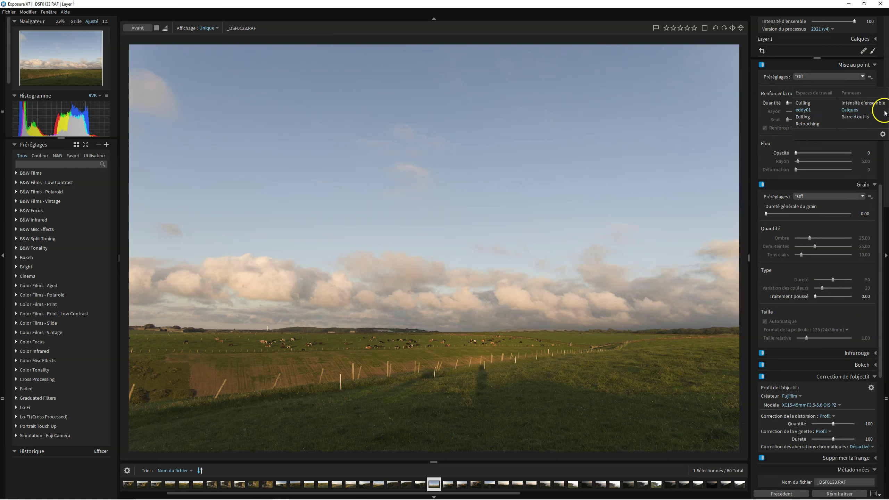
{"action": "left_click", "coordinate": [853, 110]}
{"action": "left_click", "coordinate": [794, 89]}
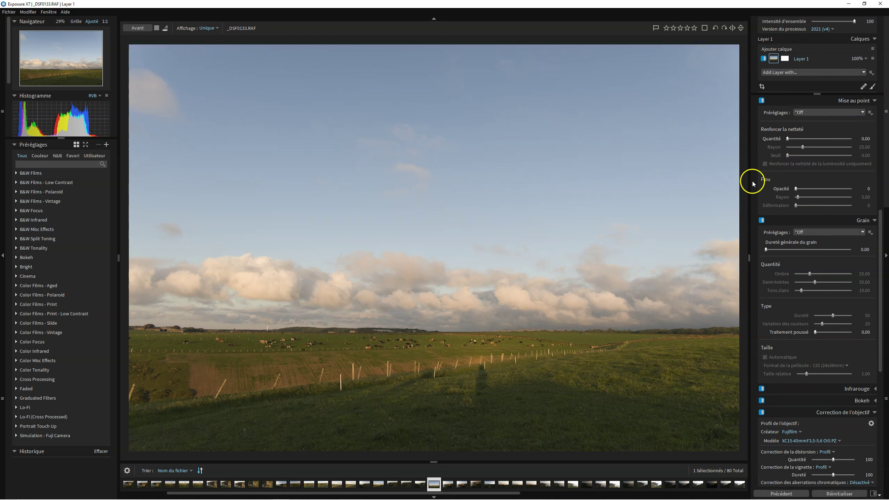
- Switch to the Culling workspace through the adjustment dock's quick list
{"action": "left_click", "coordinate": [887, 114]}
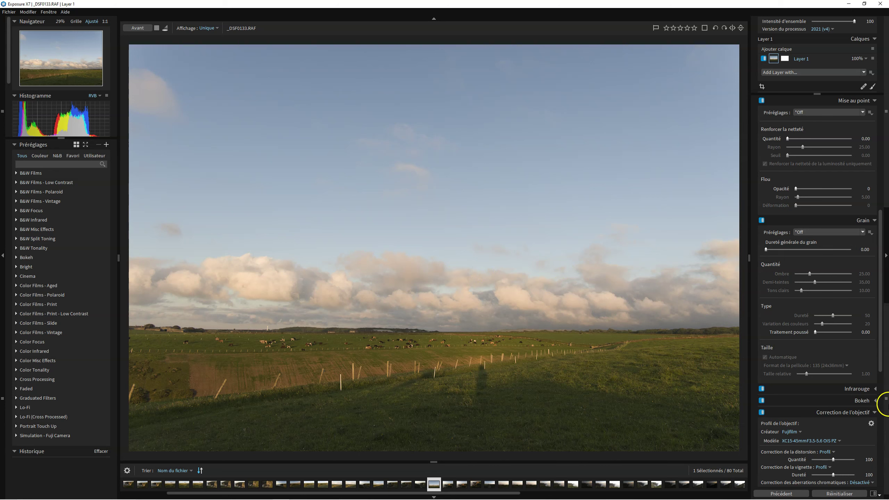
{"action": "left_click", "coordinate": [886, 399]}
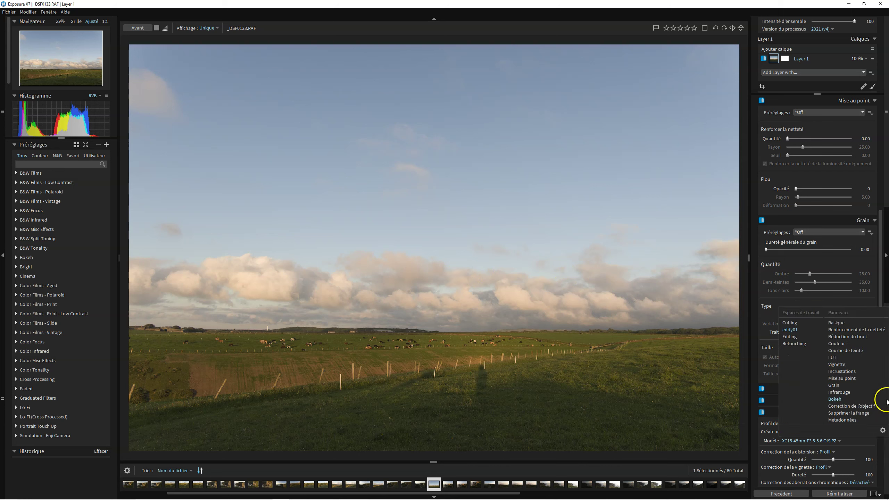
{"action": "left_click", "coordinate": [791, 324]}
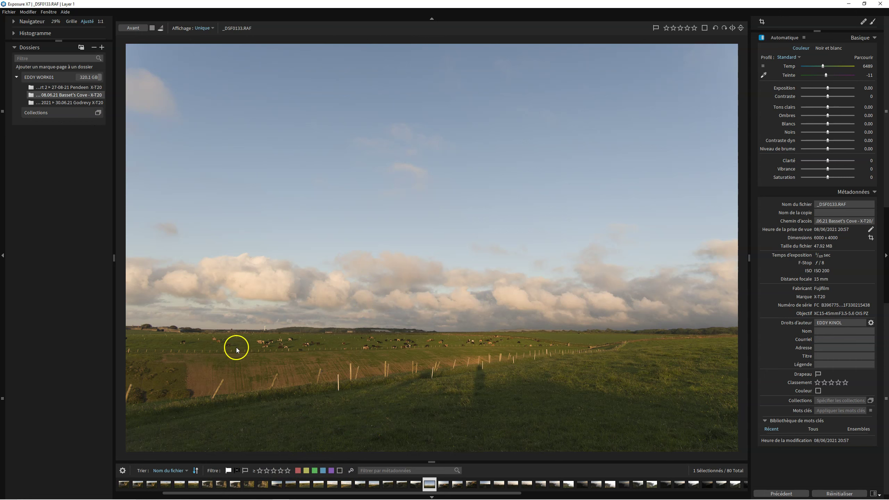
- Examine the options for adding folder bookmarks and creating collections in the Dossiers panel, without choosing any
{"action": "left_click", "coordinate": [2, 111]}
{"action": "left_click", "coordinate": [61, 141]}
{"action": "left_click", "coordinate": [101, 46]}
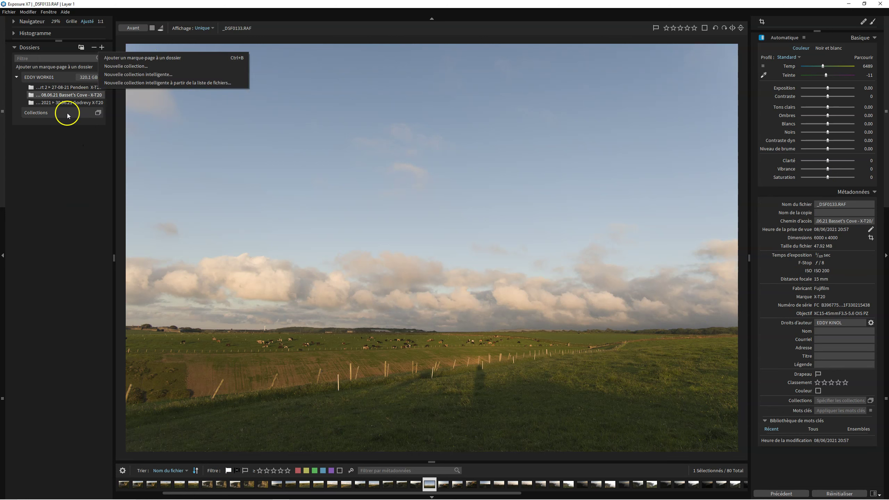
{"action": "left_click", "coordinate": [60, 177]}
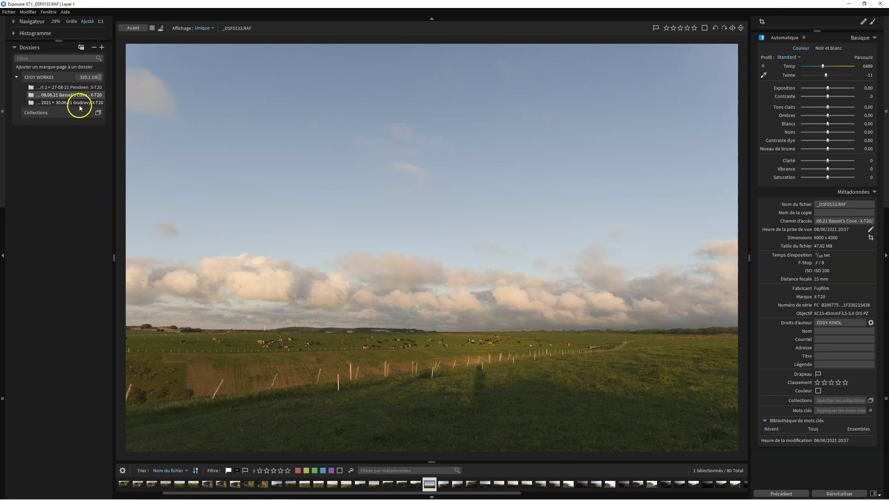
{"action": "left_click", "coordinate": [98, 112]}
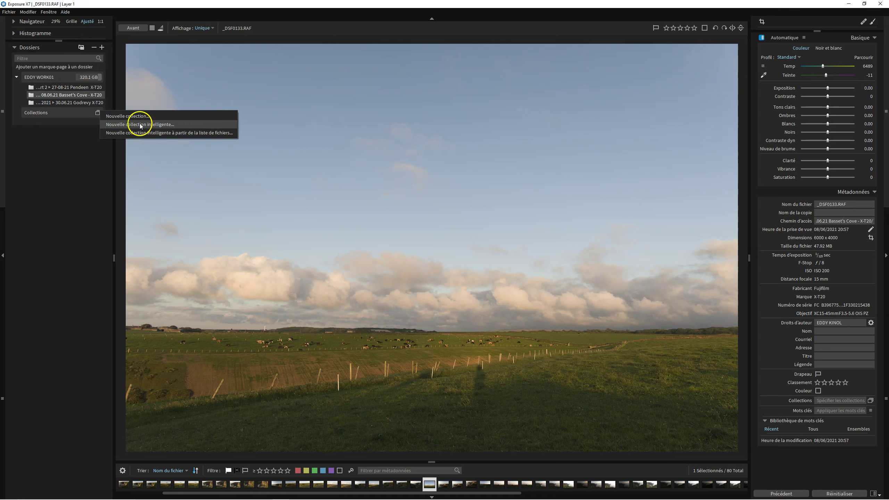
{"action": "left_click", "coordinate": [45, 148]}
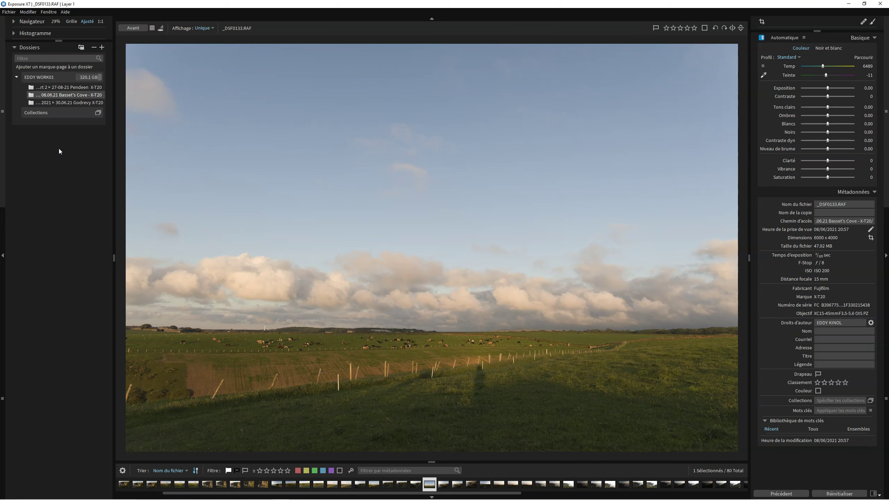
- Return to the saved custom workspace and apply the automatic enhancement to the photo with all its correction types enabled
{"action": "left_click", "coordinate": [873, 493]}
{"action": "left_click", "coordinate": [829, 402]}
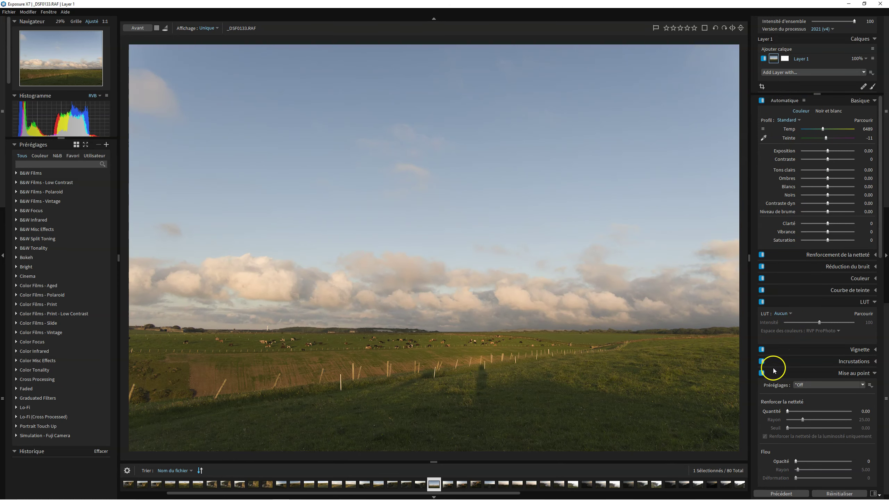
{"action": "left_click", "coordinate": [803, 100]}
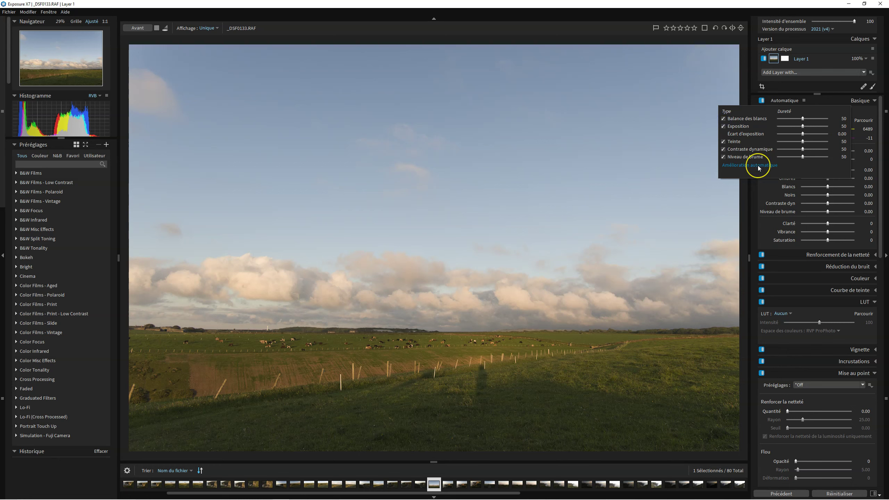
{"action": "left_click", "coordinate": [778, 92]}
{"action": "left_click", "coordinate": [784, 101]}
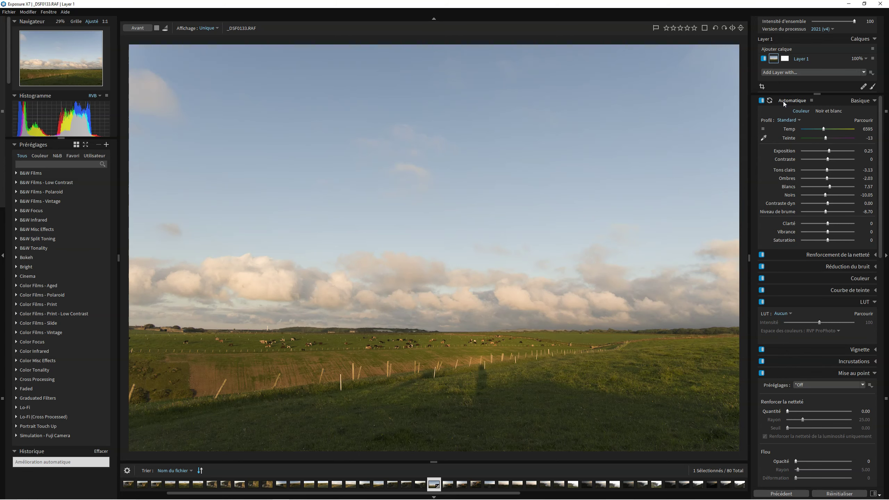
- Compare the enhanced photo with its original version and set Exposition to -0.53 in the Basique panel
{"action": "left_click", "coordinate": [138, 28]}
{"action": "left_click", "coordinate": [138, 28]}
{"action": "left_click", "coordinate": [139, 29]}
{"action": "left_click", "coordinate": [138, 28]}
{"action": "left_click_drag", "start_coordinate": [829, 151], "coordinate": [825, 151]}
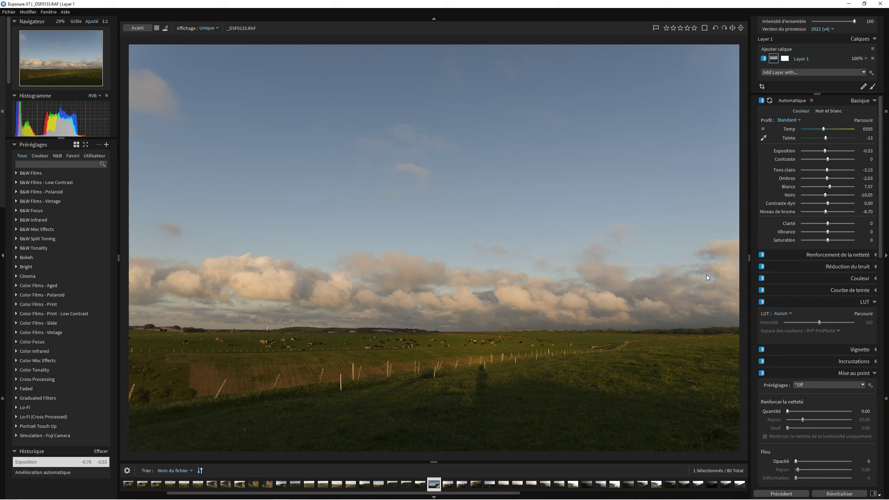
- Try the Fuji Sim Acros Std preset from the Simulation - Fuji Camera group, undo it and collapse the Préréglages panel
{"action": "left_click", "coordinate": [14, 145]}
{"action": "left_click", "coordinate": [15, 144]}
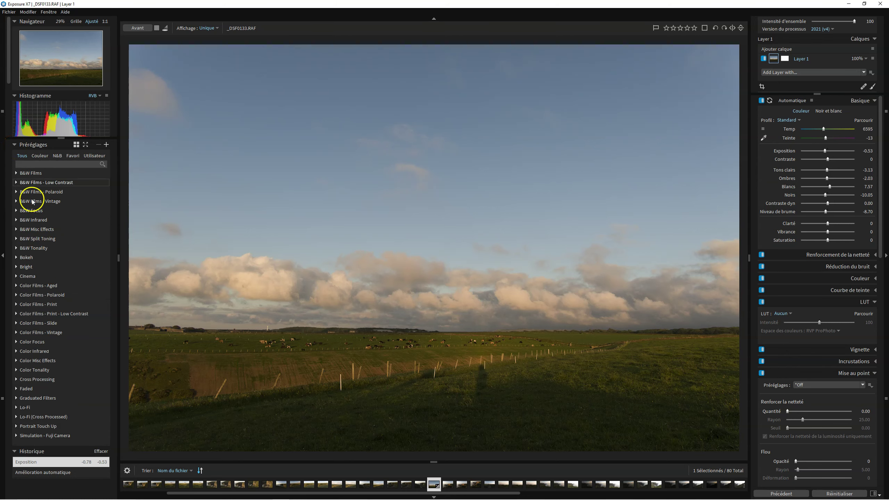
{"action": "left_click", "coordinate": [45, 435]}
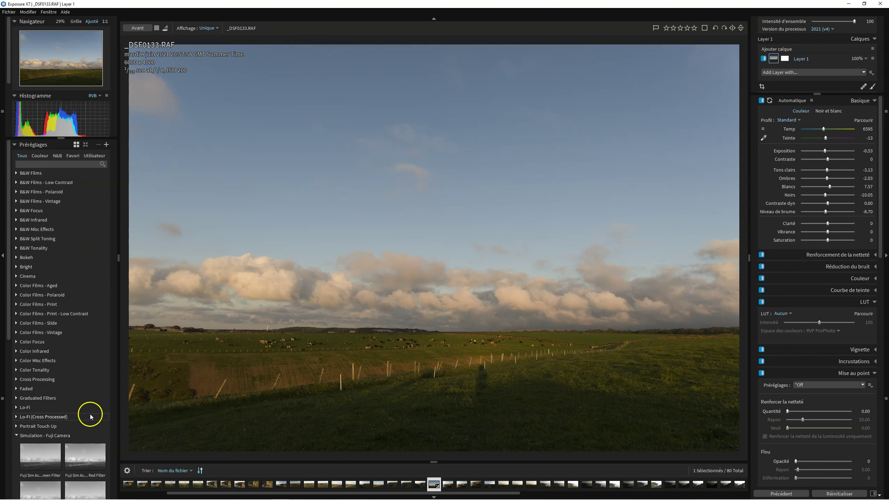
{"action": "left_click", "coordinate": [90, 411]}
{"action": "scroll", "coordinate": [90, 417], "scroll_direction": "down", "scroll_amount": 3}
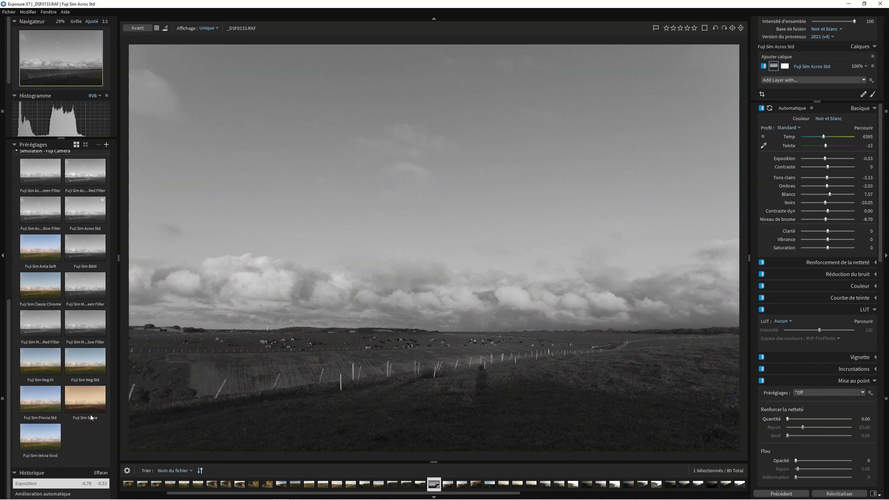
{"action": "key", "text": "ctrl+z"}
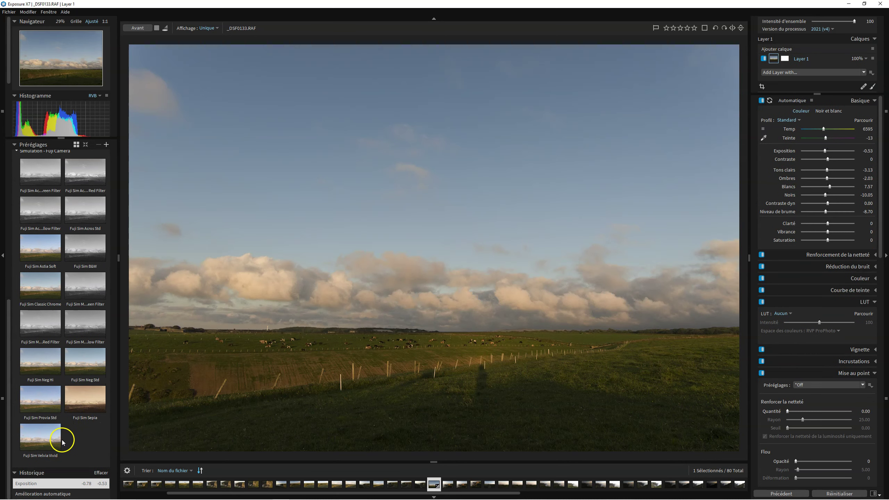
{"action": "left_click", "coordinate": [15, 146]}
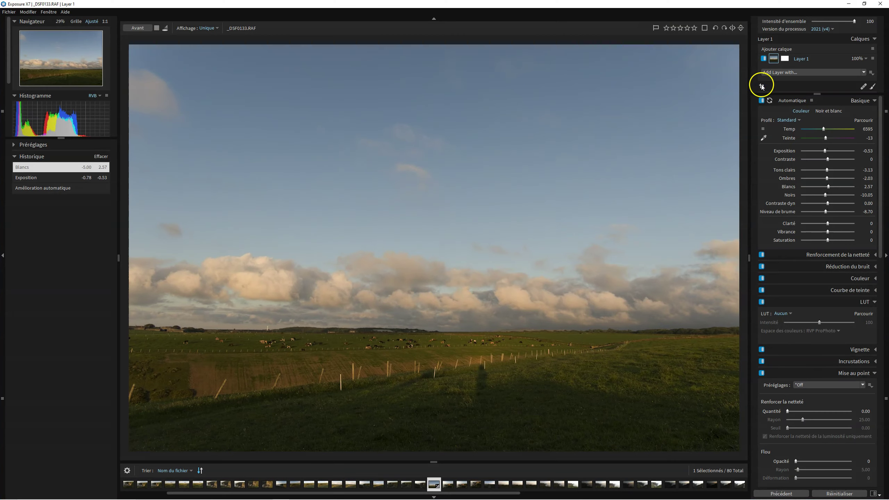
- Start cropping the photo and constrain the crop's aspect ratio to 16 x 9 / 1920 x 1080
{"action": "left_click", "coordinate": [761, 87]}
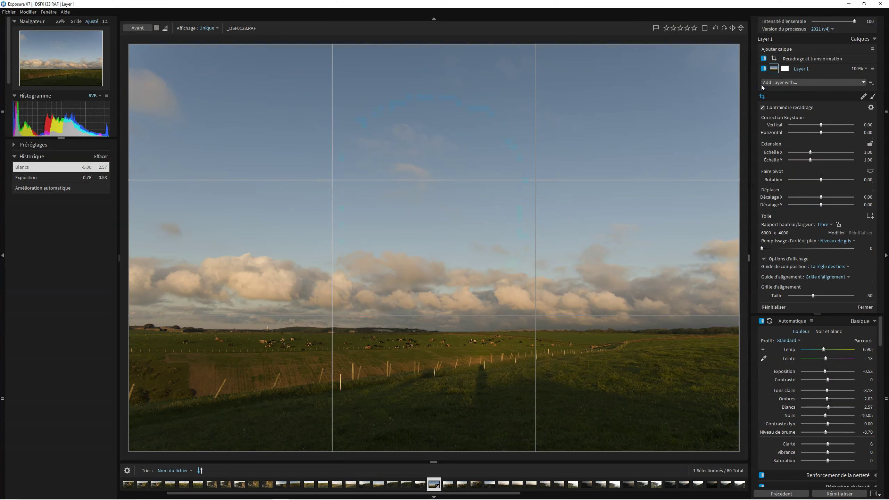
{"action": "left_click", "coordinate": [762, 96]}
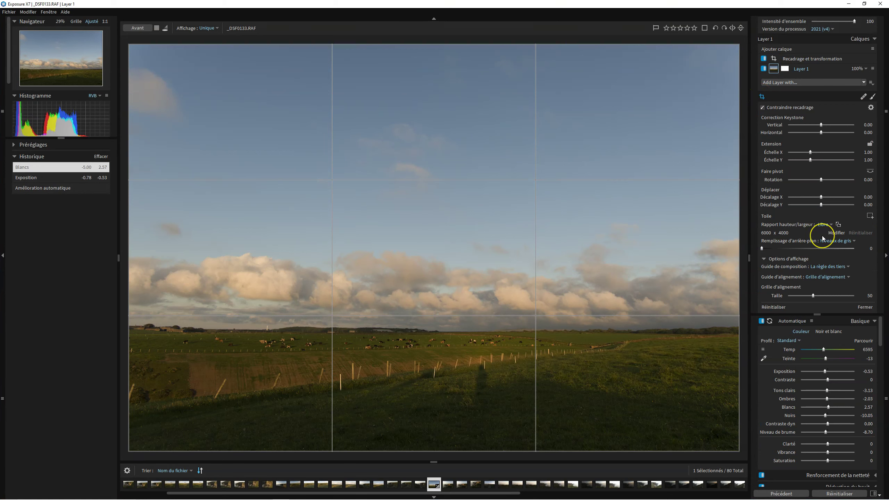
{"action": "left_click", "coordinate": [870, 170]}
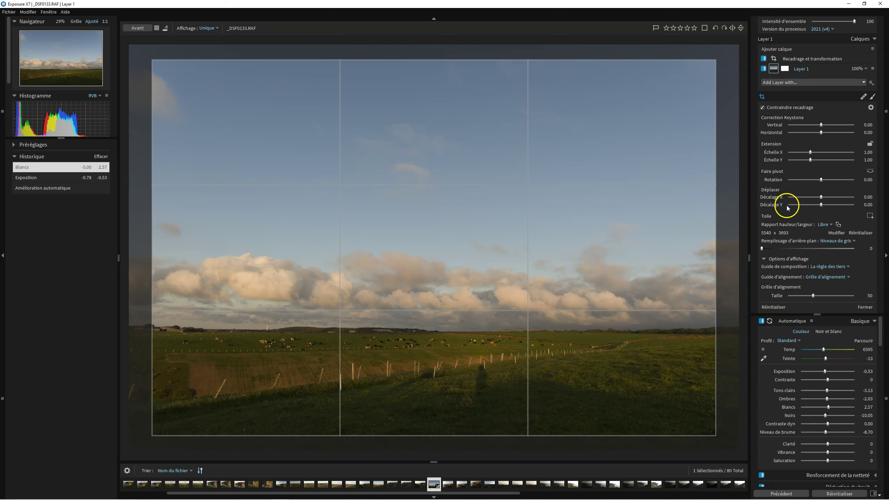
{"action": "mouse_move", "coordinate": [821, 124]}
{"action": "left_mouse_down"}
{"action": "mouse_move", "coordinate": [812, 126]}
{"action": "mouse_move", "coordinate": [840, 125]}
{"action": "mouse_move", "coordinate": [802, 126]}
{"action": "mouse_move", "coordinate": [836, 125]}
{"action": "mouse_move", "coordinate": [820, 125]}
{"action": "left_mouse_up"}
{"action": "left_click", "coordinate": [825, 225]}
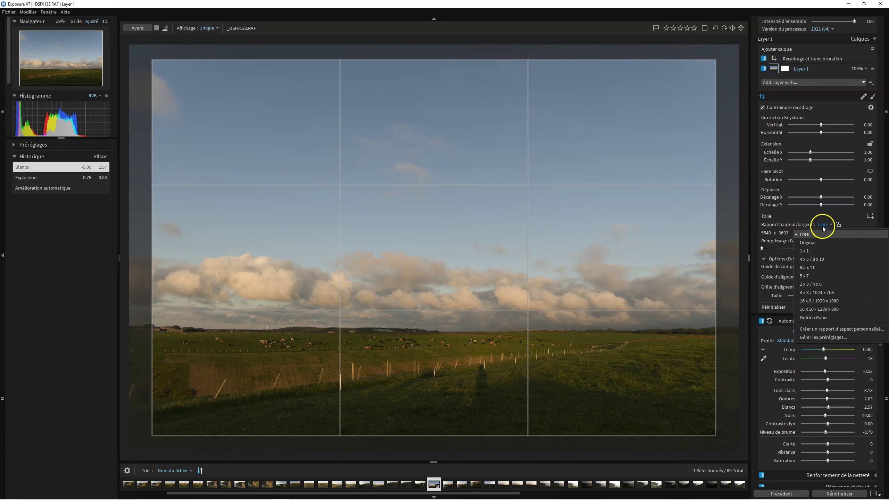
{"action": "left_click", "coordinate": [816, 301]}
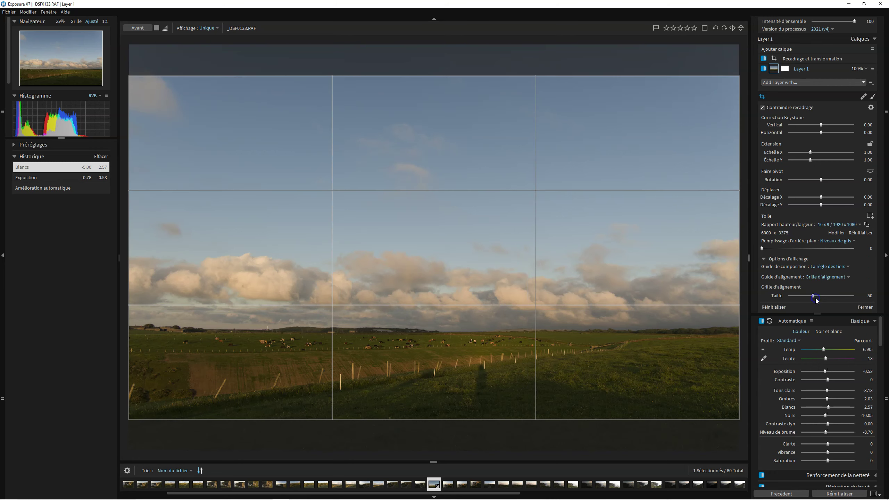
- Align the crop frame with the photo's lower edge, shrink it from above to about 5522 x 3106 pixels and apply the crop
{"action": "left_click_drag", "start_coordinate": [642, 300], "coordinate": [641, 233]}
{"action": "left_click_drag", "start_coordinate": [641, 181], "coordinate": [641, 395]}
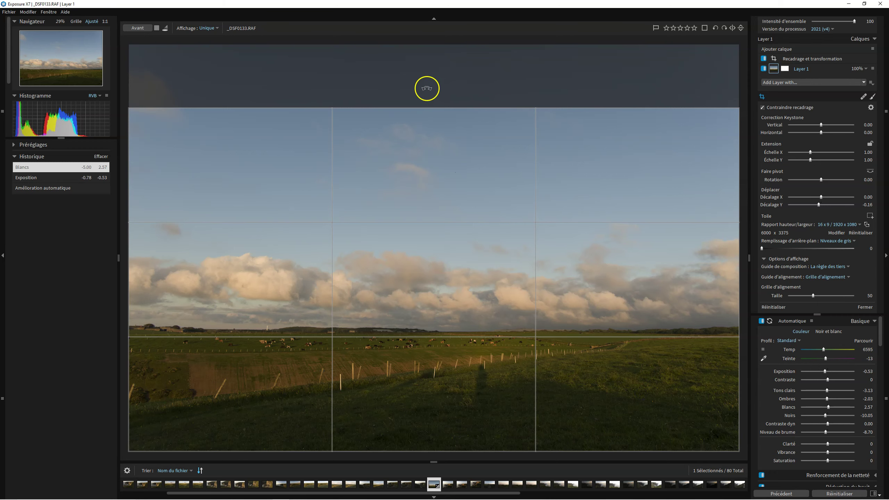
{"action": "left_click_drag", "start_coordinate": [423, 107], "coordinate": [424, 135]}
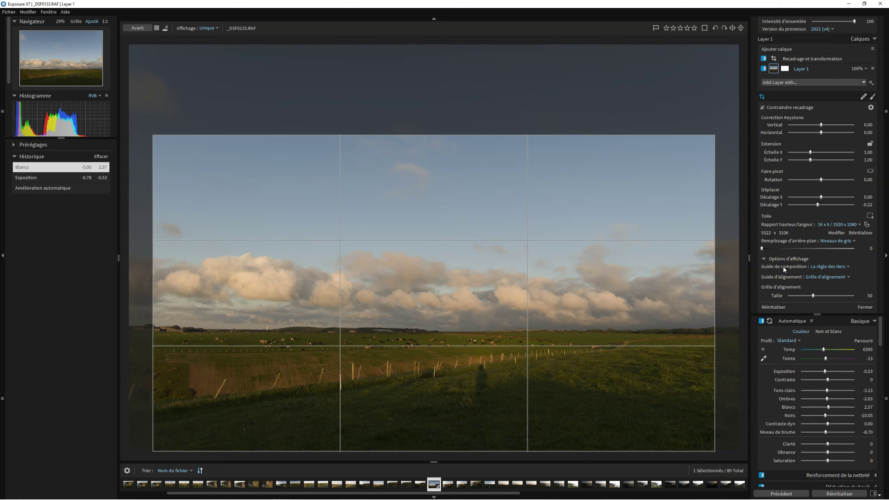
{"action": "key", "text": "Return"}
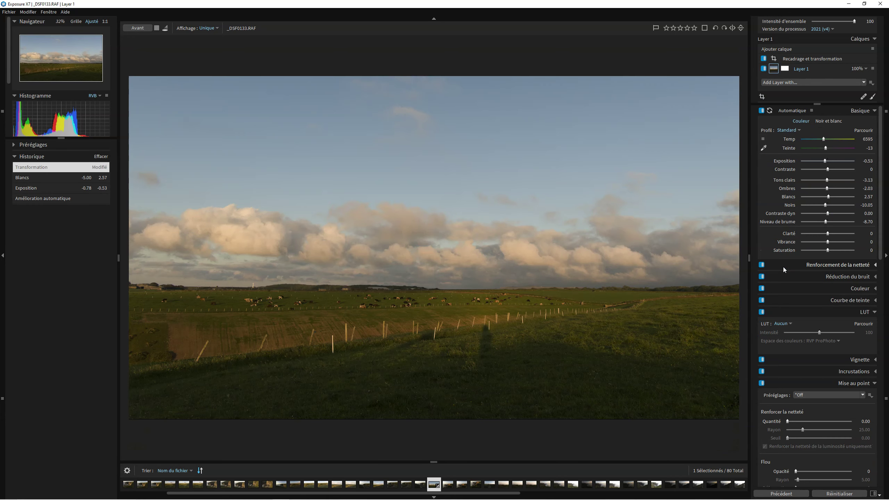
{"action": "left_click", "coordinate": [395, 280]}
- Reopen the crop settings and set the composition guide to Spirale dorée (spirale Phi)
{"action": "left_click", "coordinate": [762, 97]}
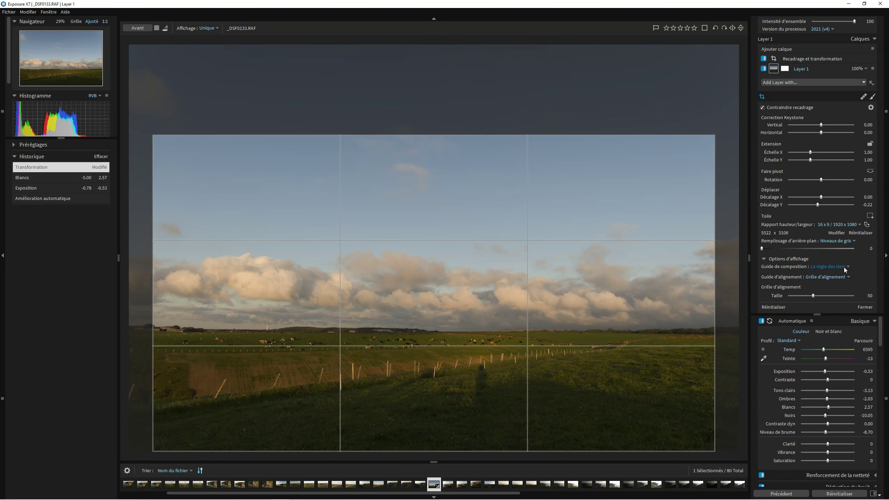
{"action": "left_click", "coordinate": [844, 267]}
{"action": "left_click", "coordinate": [834, 296]}
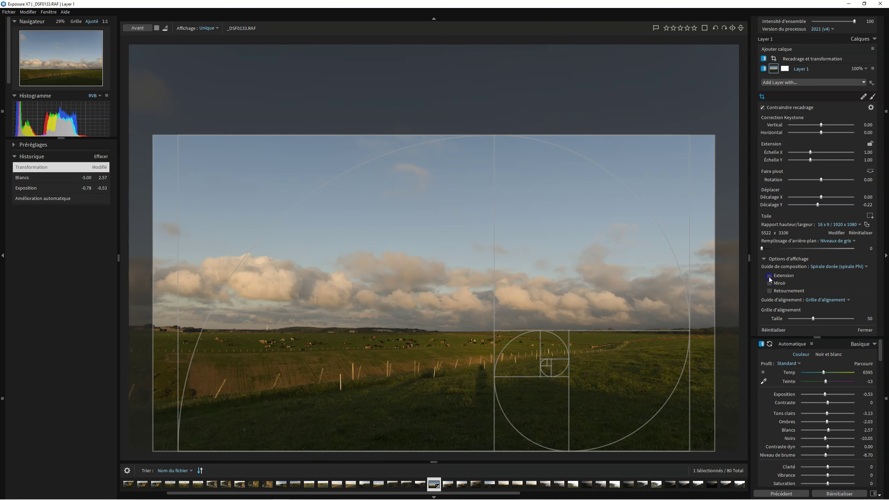
- Try the golden spiral guide's Extension, Miroir and Retournement options and turn all three off again
{"action": "left_click", "coordinate": [769, 276]}
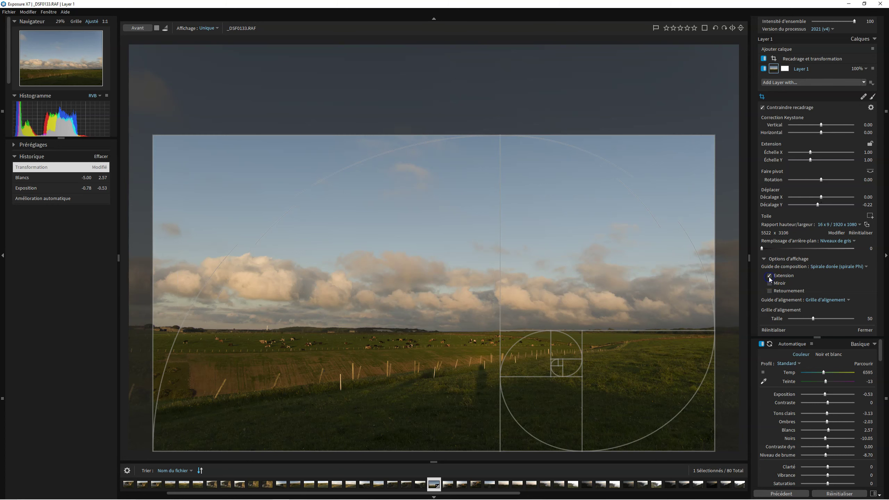
{"action": "left_click", "coordinate": [770, 283]}
{"action": "left_click", "coordinate": [769, 291]}
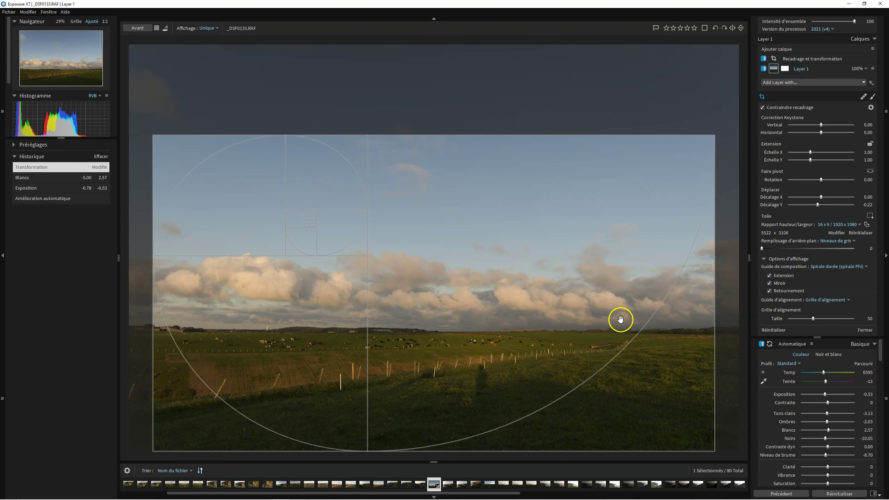
{"action": "left_click", "coordinate": [770, 283]}
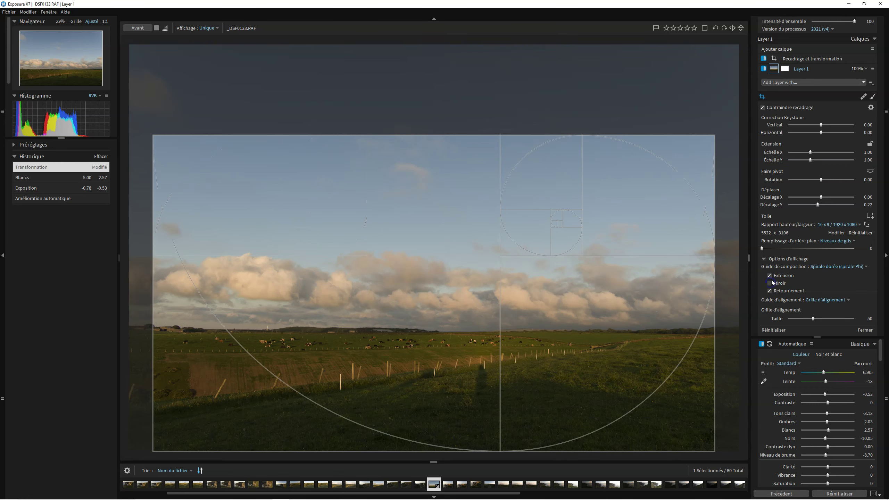
{"action": "left_click", "coordinate": [769, 276]}
{"action": "left_click", "coordinate": [769, 291]}
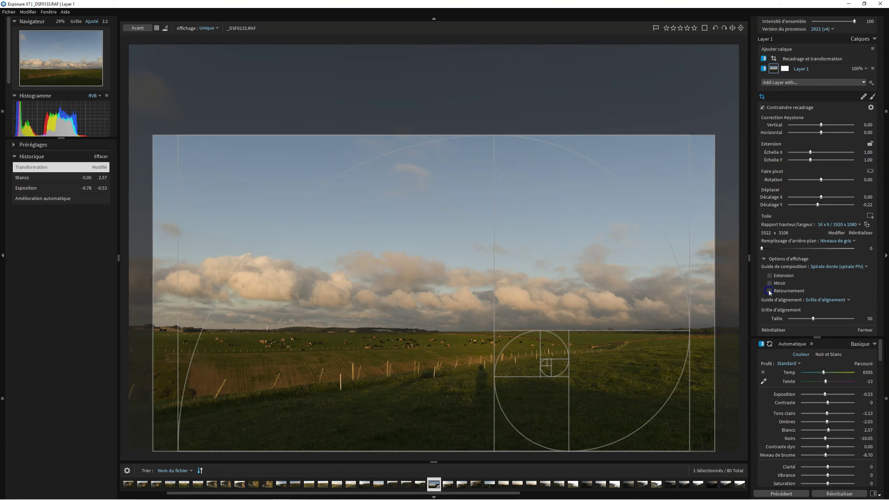
- Try the Triangle d'or composition guide on the crop and switch the guide to La règle des tiers
{"action": "left_click", "coordinate": [855, 266]}
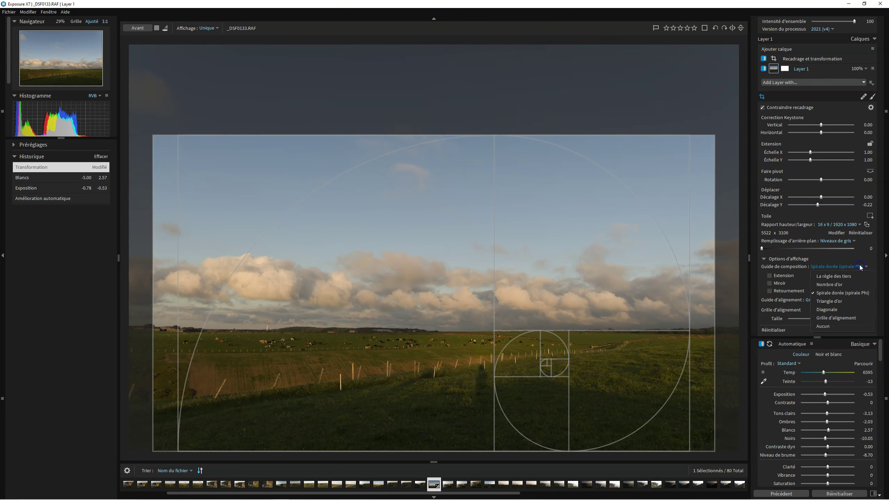
{"action": "left_click", "coordinate": [832, 302]}
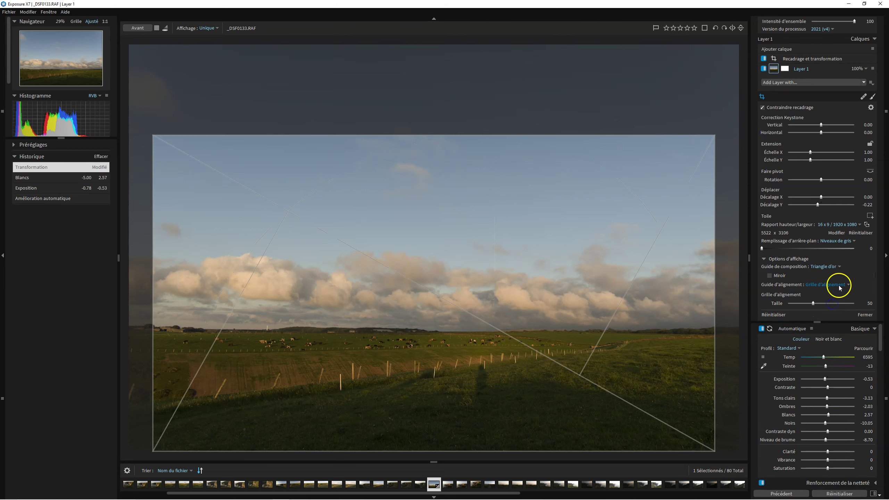
{"action": "left_click", "coordinate": [840, 268]}
{"action": "left_click", "coordinate": [799, 302]}
{"action": "left_click", "coordinate": [823, 266]}
{"action": "left_click", "coordinate": [825, 276]}
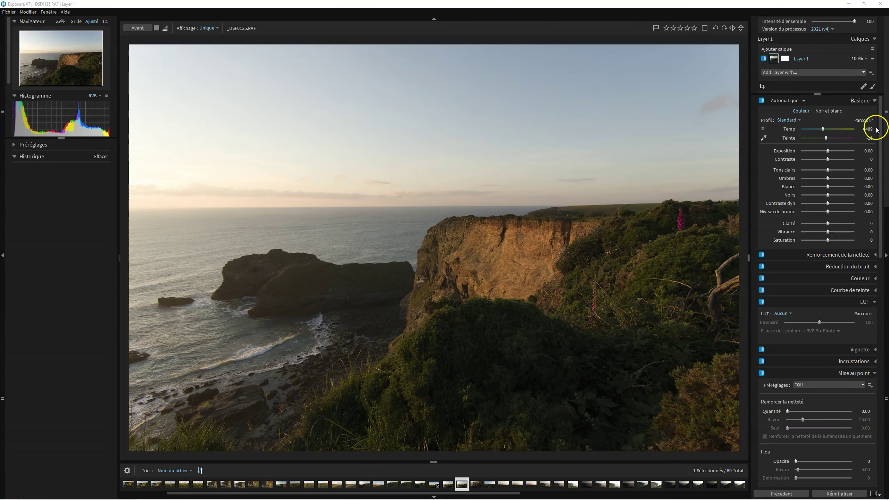
- Auto-enhance photo _DSF0135.RAF and set Tons clairs to -49.33, Ombres to 26.67, Noirs to 12.00 and Exposition to -0.47
{"action": "left_click", "coordinate": [784, 100]}
{"action": "left_click_drag", "start_coordinate": [828, 170], "coordinate": [822, 151]}
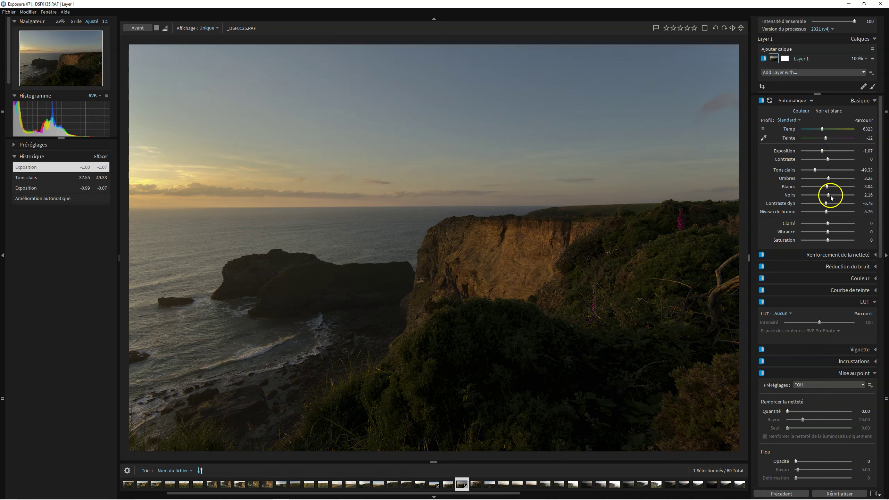
{"action": "left_click_drag", "start_coordinate": [828, 178], "coordinate": [831, 194]}
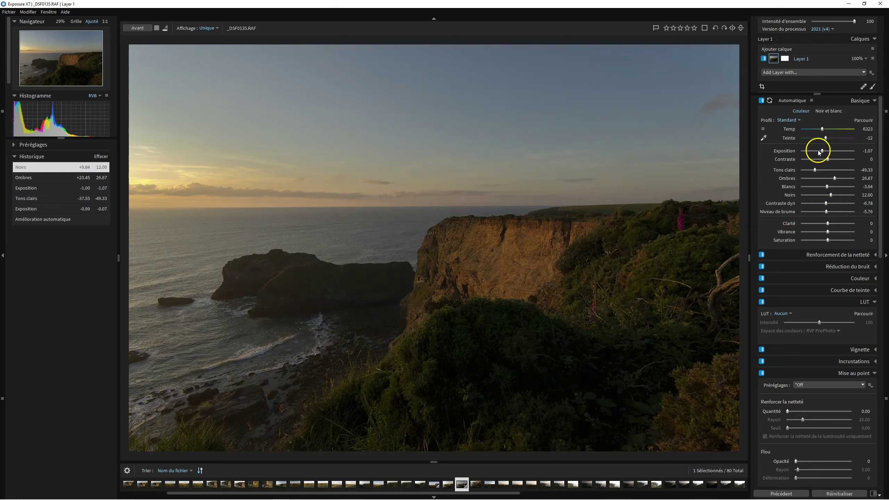
{"action": "left_click_drag", "start_coordinate": [822, 151], "coordinate": [825, 151]}
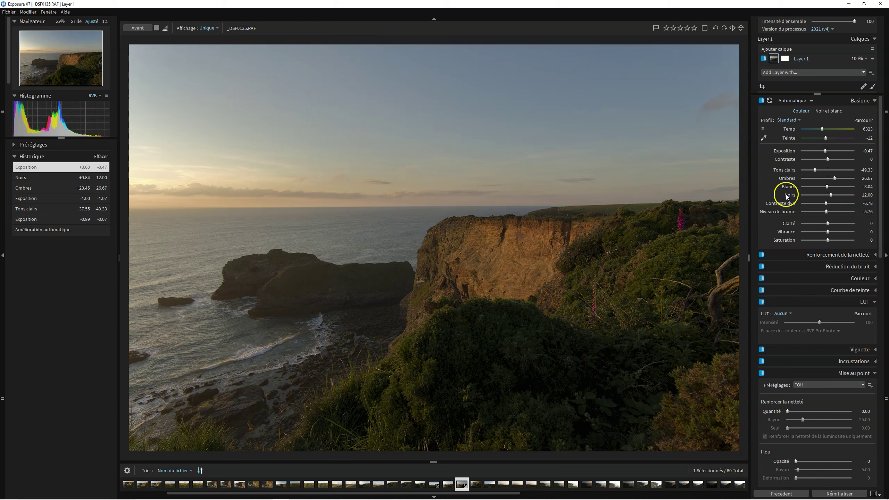
- Add a new layer, look through its Pinceau and Dégradé mask modes and activate the Sélection polygon mask
{"action": "left_click", "coordinate": [777, 49]}
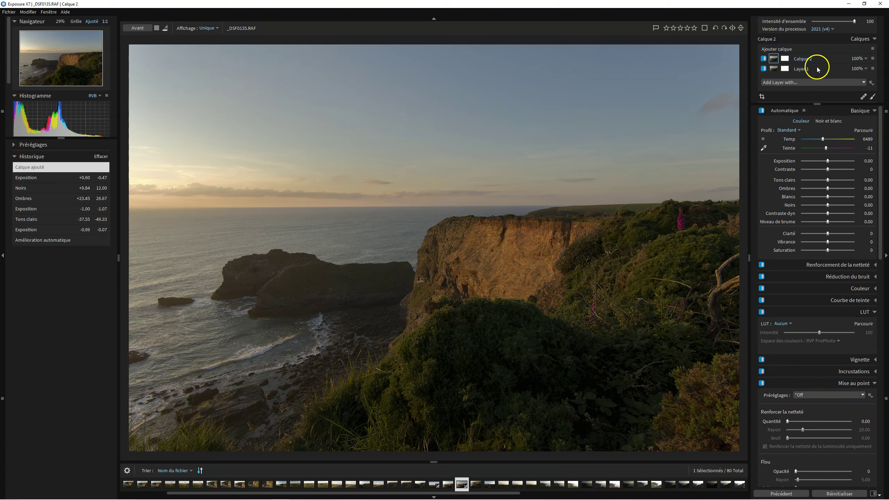
{"action": "left_click", "coordinate": [873, 96]}
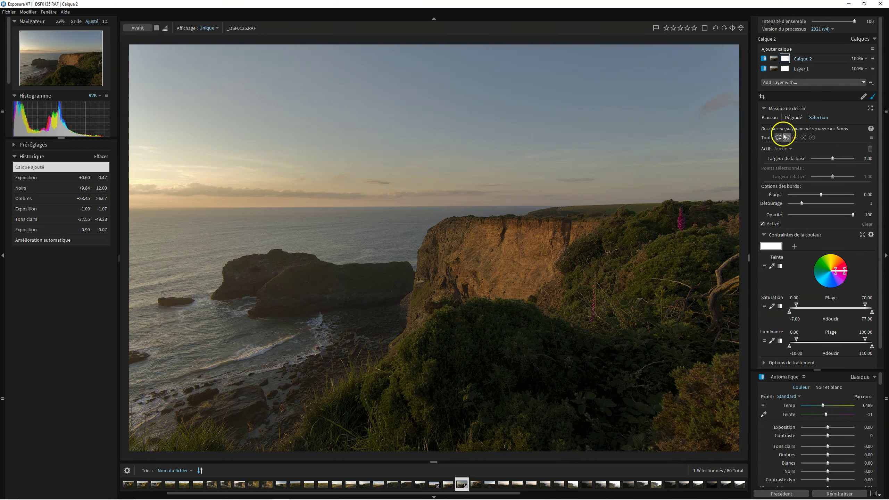
{"action": "left_click", "coordinate": [775, 118]}
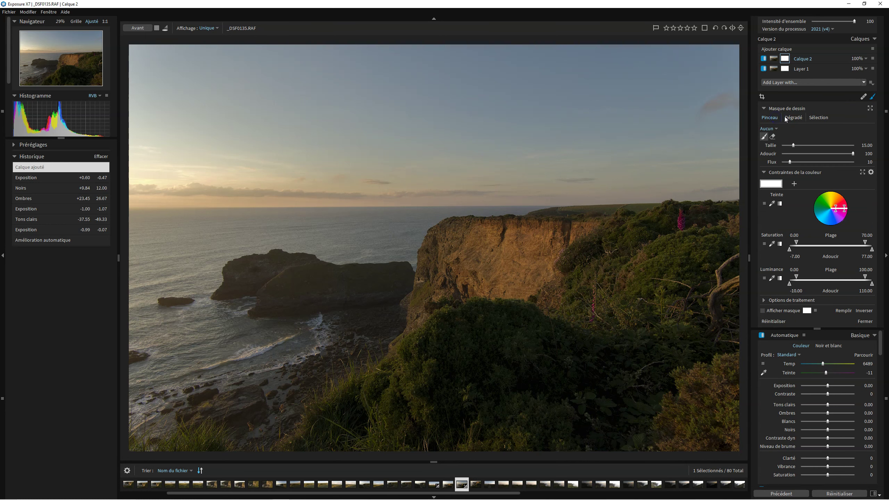
{"action": "left_click", "coordinate": [789, 119]}
{"action": "left_click", "coordinate": [819, 118]}
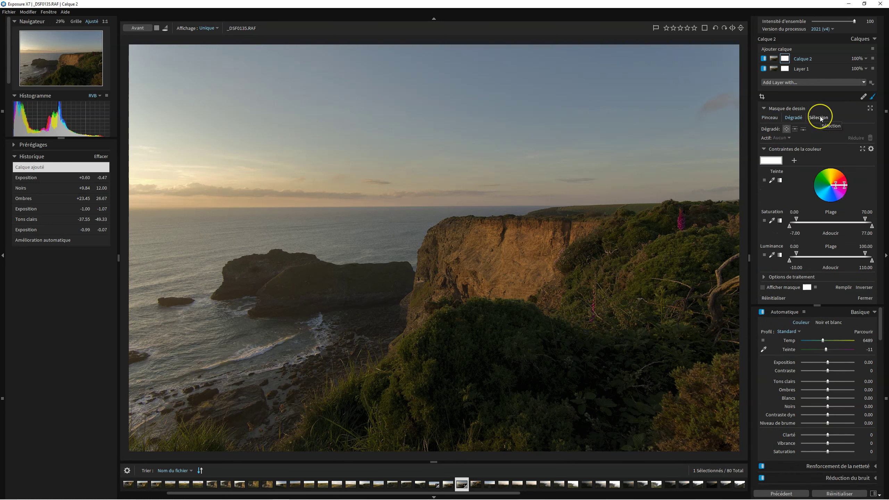
{"action": "left_click", "coordinate": [820, 117]}
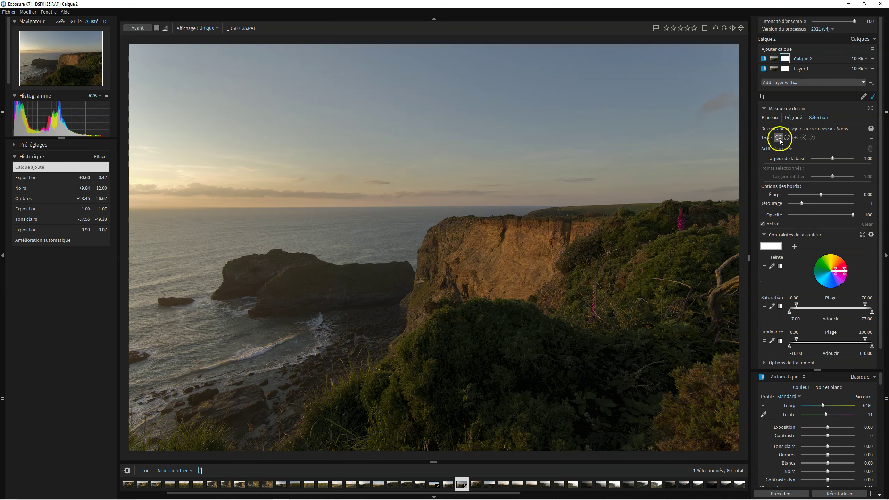
- Outline the sunlit orange cliff face with a closed polygon mask, following its upper edge, the bushes and the seaward edge
{"action": "left_click", "coordinate": [429, 231]}
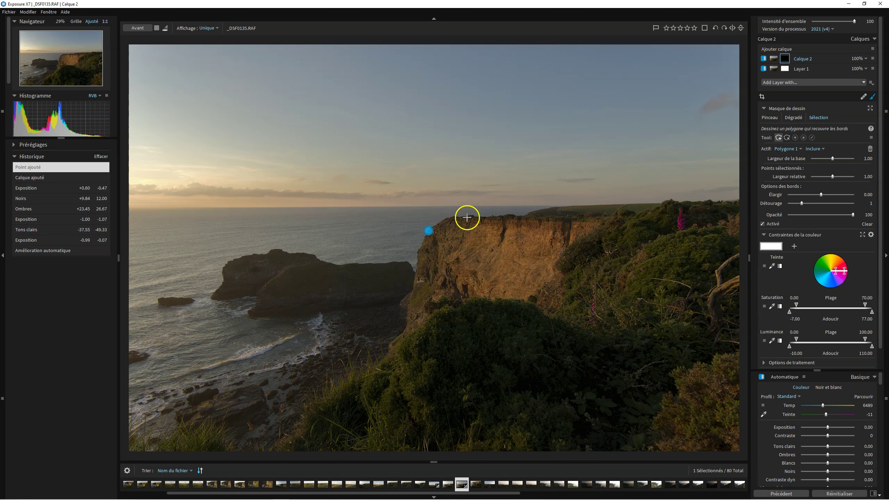
{"action": "left_click", "coordinate": [449, 218]}
{"action": "left_click", "coordinate": [476, 217]}
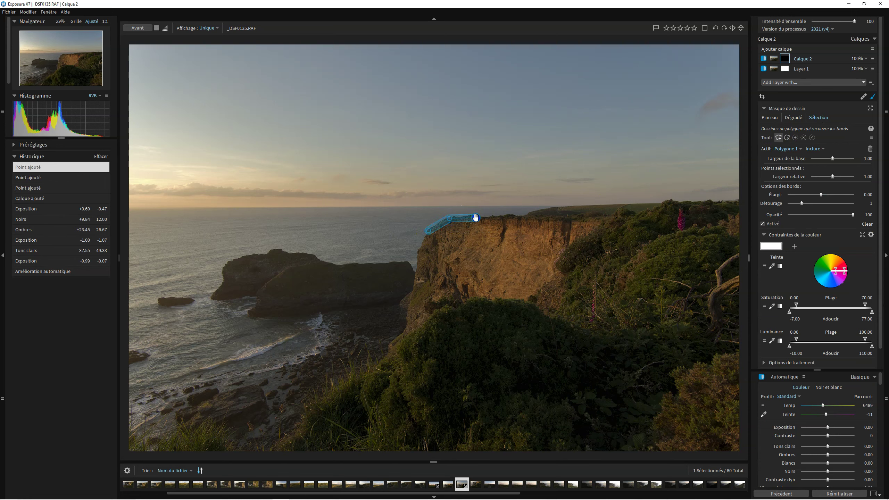
{"action": "left_click", "coordinate": [505, 220]}
{"action": "left_click", "coordinate": [538, 220]}
{"action": "left_click", "coordinate": [565, 222]}
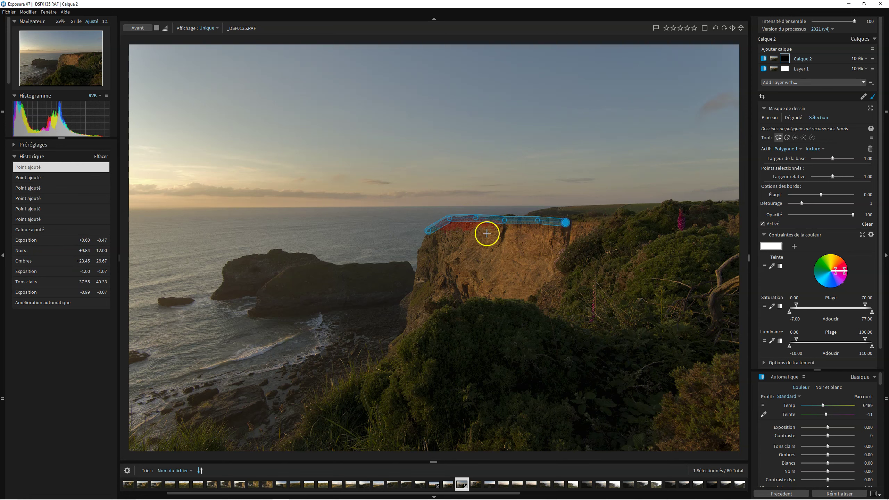
{"action": "left_click", "coordinate": [588, 224]}
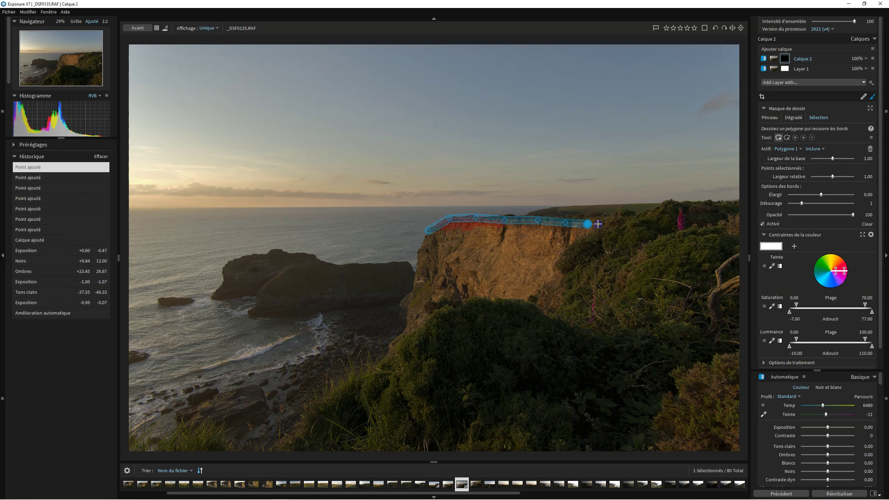
{"action": "left_click", "coordinate": [597, 223]}
{"action": "left_click", "coordinate": [590, 232]}
{"action": "left_click", "coordinate": [574, 244]}
{"action": "left_click", "coordinate": [559, 256]}
{"action": "left_click", "coordinate": [555, 266]}
{"action": "left_click", "coordinate": [564, 271]}
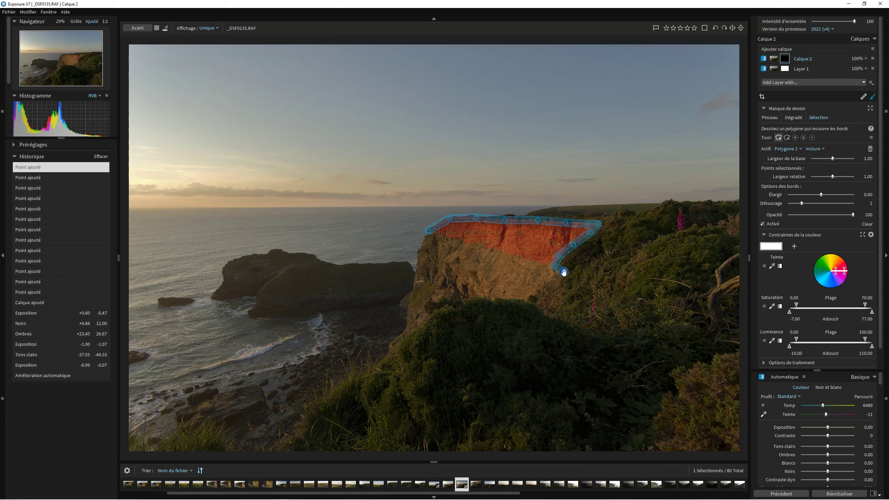
{"action": "left_click", "coordinate": [561, 303]}
{"action": "left_click", "coordinate": [551, 316]}
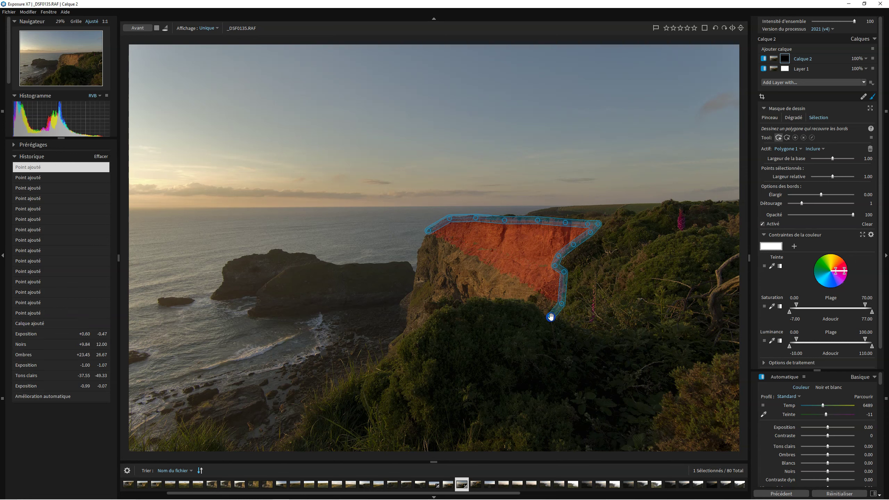
{"action": "left_click", "coordinate": [527, 305]}
{"action": "left_click", "coordinate": [495, 300]}
{"action": "left_click", "coordinate": [477, 299]}
{"action": "left_click", "coordinate": [455, 304]}
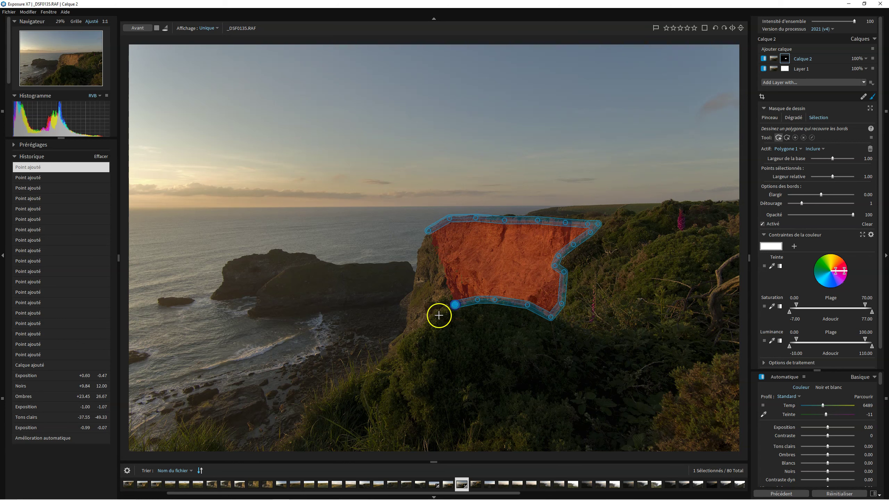
{"action": "left_click", "coordinate": [425, 323]}
{"action": "left_click", "coordinate": [394, 345]}
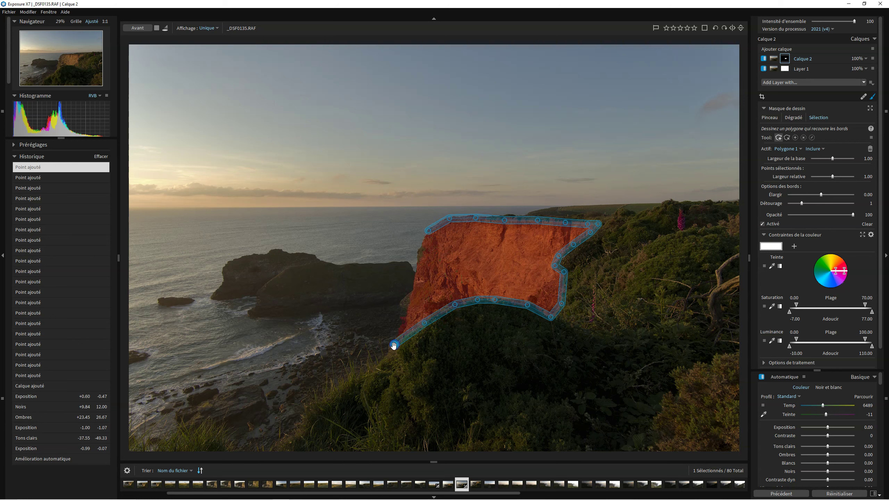
{"action": "left_click", "coordinate": [401, 304]}
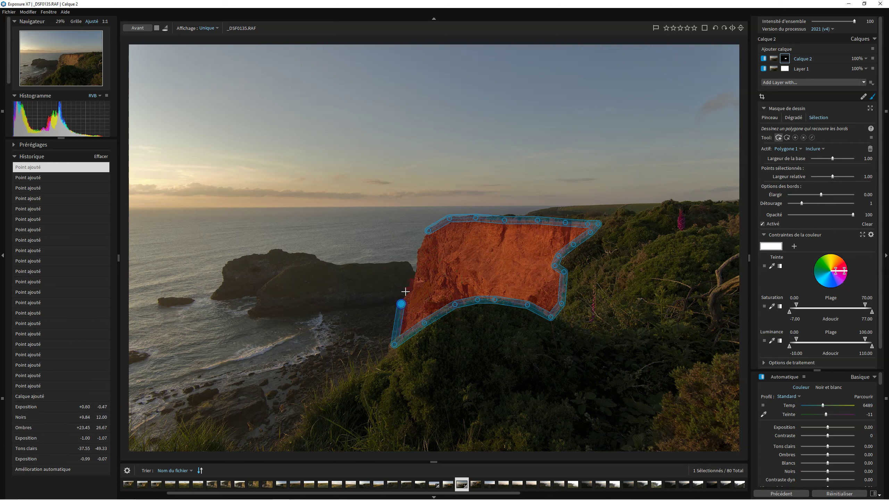
{"action": "left_click", "coordinate": [428, 231]}
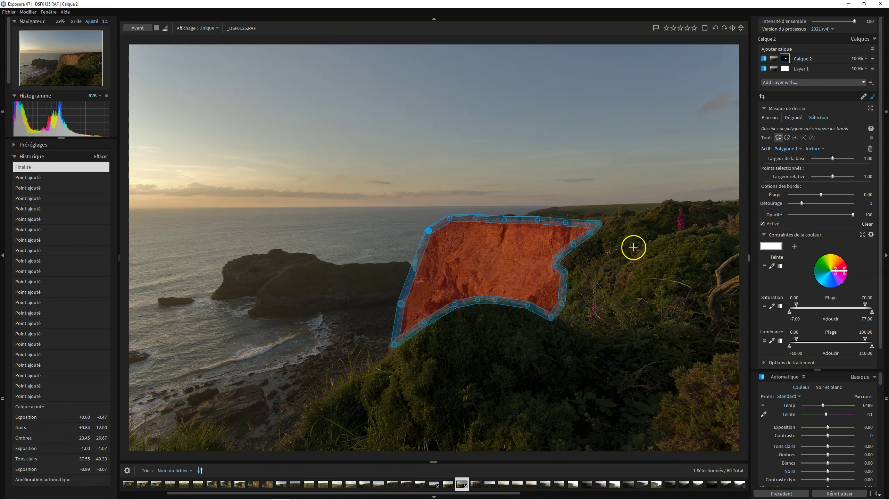
- Reposition the polygon point on the cliff's lower seaward edge slightly inward so the outline follows the rock
{"action": "right_click", "coordinate": [887, 198]}
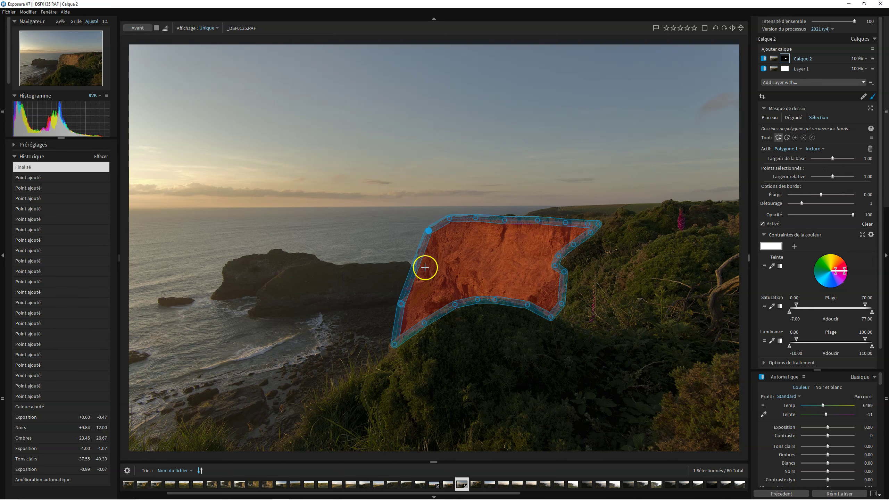
{"action": "left_click_drag", "start_coordinate": [400, 303], "coordinate": [408, 301]}
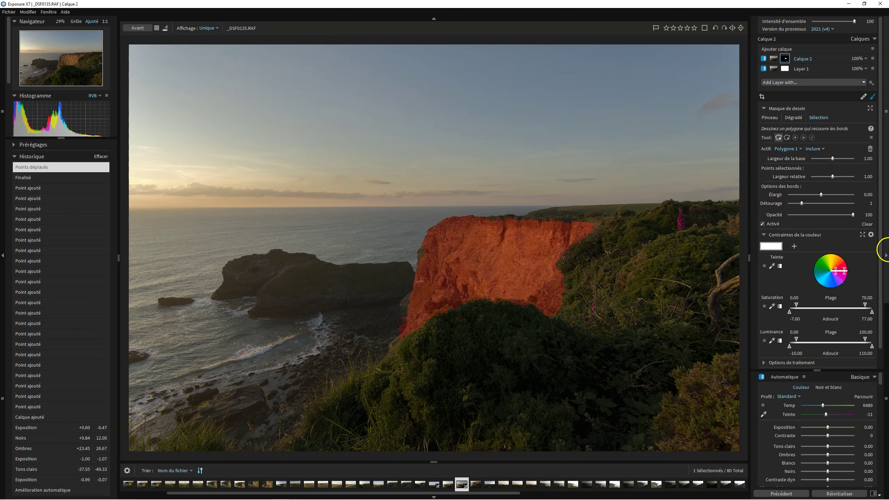
{"action": "left_click_drag", "start_coordinate": [407, 303], "coordinate": [403, 304]}
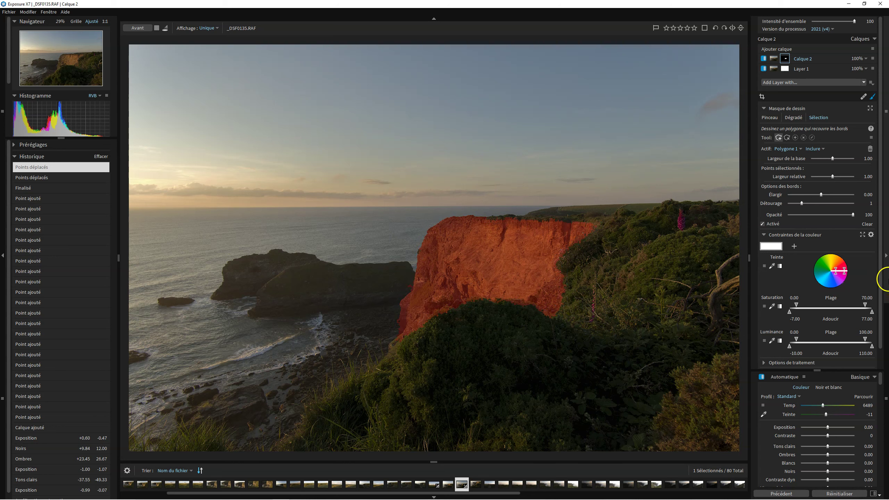
- Try the polygon's Largeur de la base at 3.25 and 0.64, and reset it to 1.00
{"action": "left_click_drag", "start_coordinate": [834, 159], "coordinate": [838, 161]}
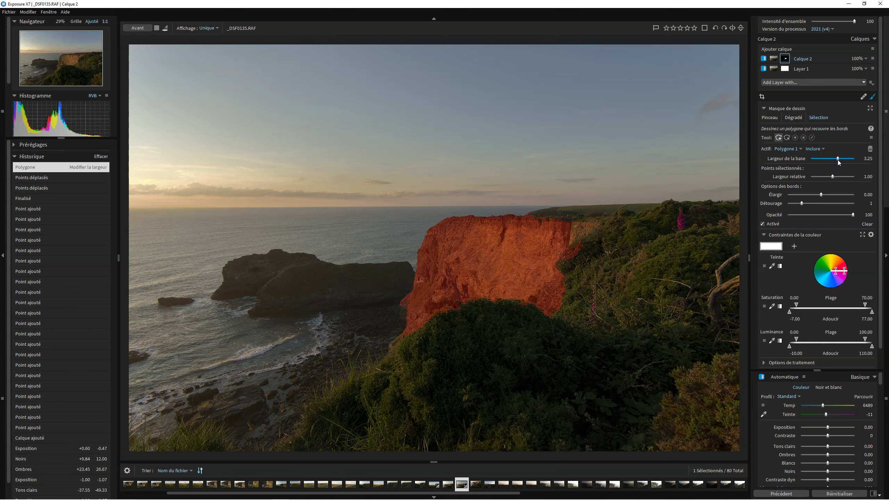
{"action": "left_click_drag", "start_coordinate": [839, 161], "coordinate": [823, 160]}
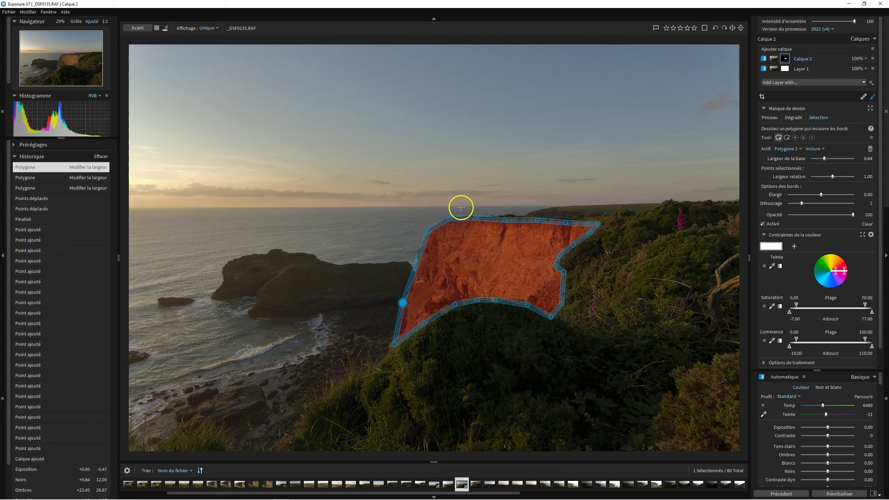
{"action": "double_click", "coordinate": [824, 160]}
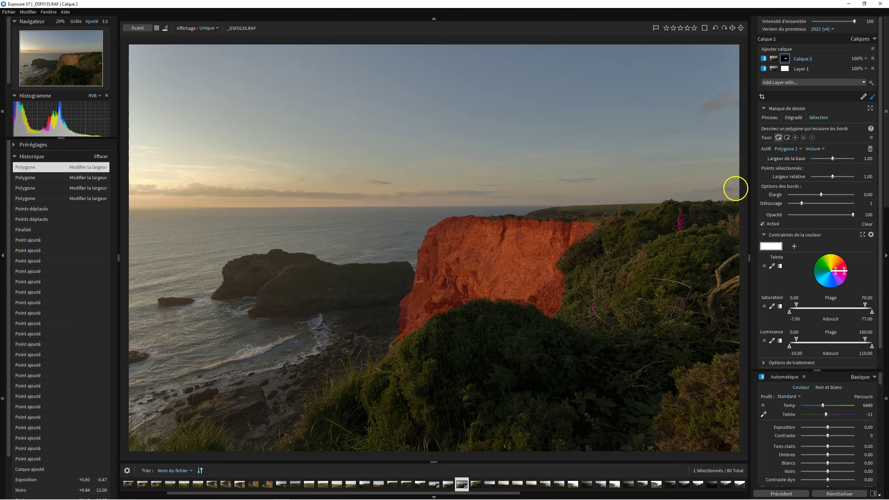
- Add a polygon point midway along the cliff's seaward edge and set its Largeur relative to 1.88
{"action": "left_click", "coordinate": [414, 278]}
{"action": "key", "text": "ctrl+z"}
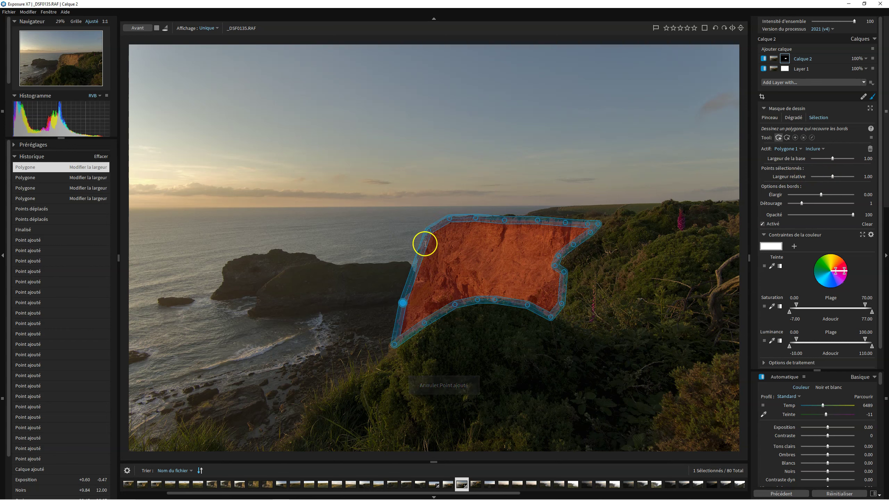
{"action": "left_click", "coordinate": [419, 255]}
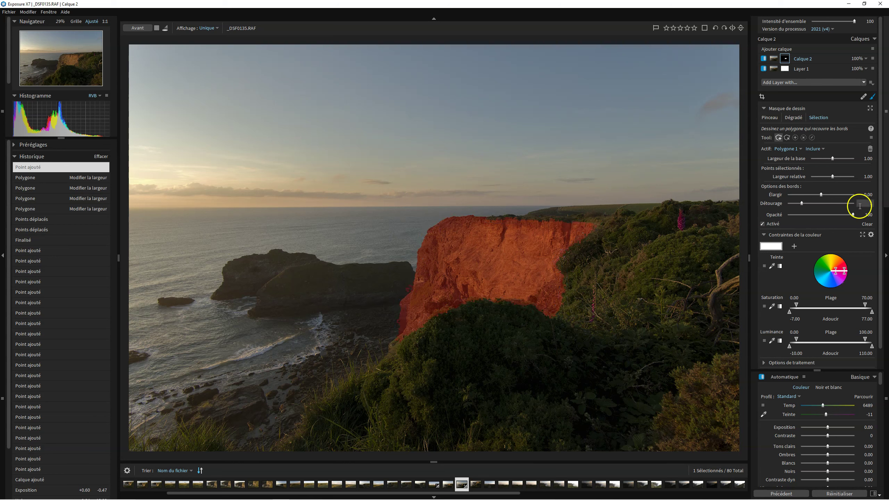
{"action": "left_click_drag", "start_coordinate": [834, 178], "coordinate": [852, 180]}
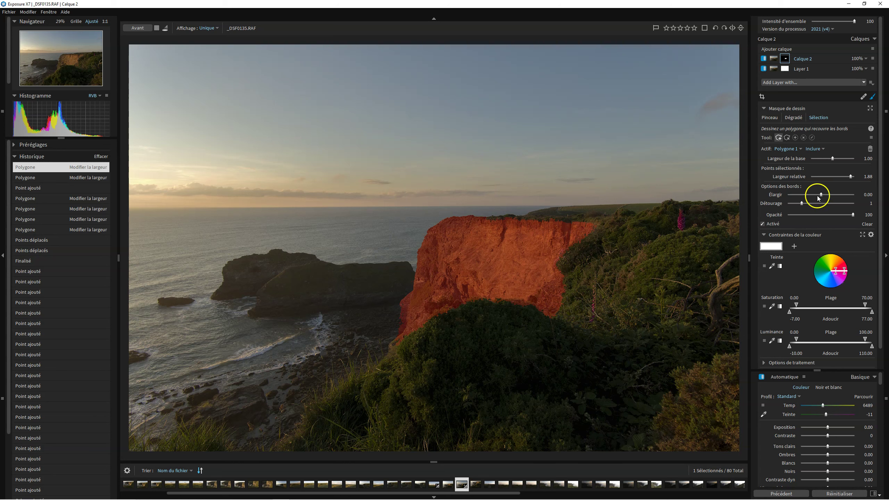
- Try contracting the mask with Élargir at -3.59 and -7.59, expanding it at 3.35 and 3.71, and reset Élargir to 0.00
{"action": "left_click", "coordinate": [814, 196]}
{"action": "left_click_drag", "start_coordinate": [811, 195], "coordinate": [811, 195]}
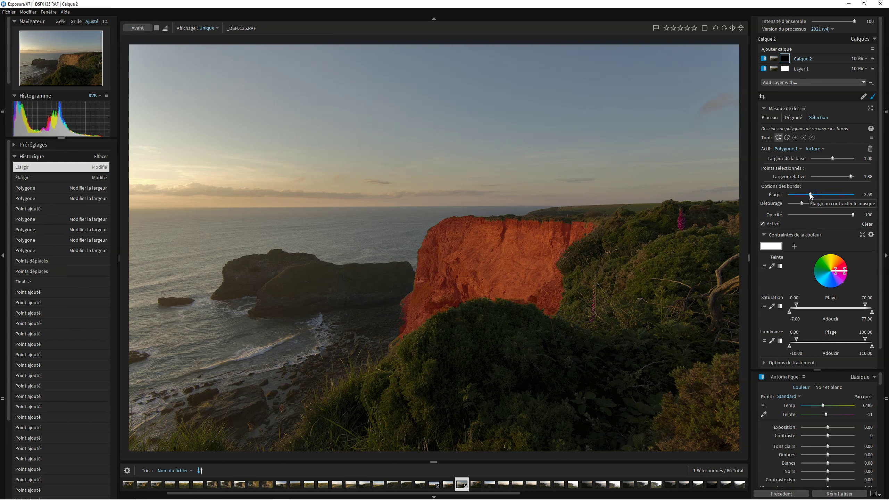
{"action": "left_click", "coordinate": [805, 195]}
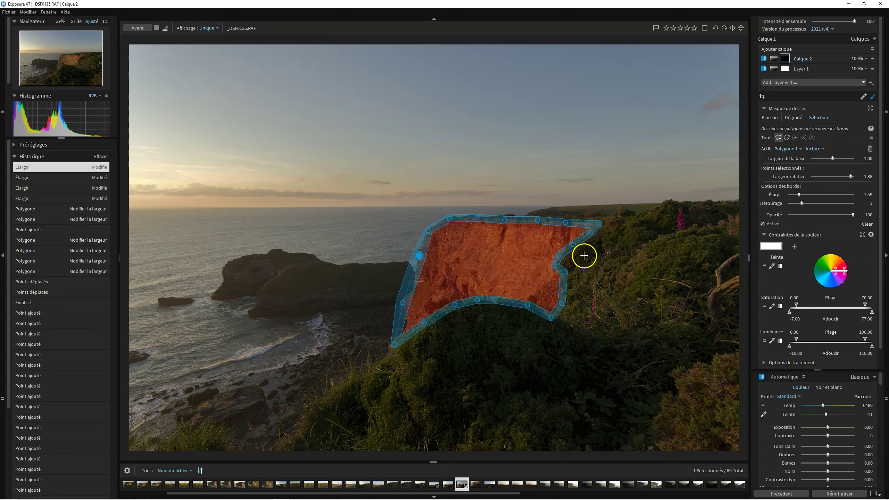
{"action": "left_click", "coordinate": [799, 197]}
{"action": "left_click_drag", "start_coordinate": [830, 198], "coordinate": [831, 198]}
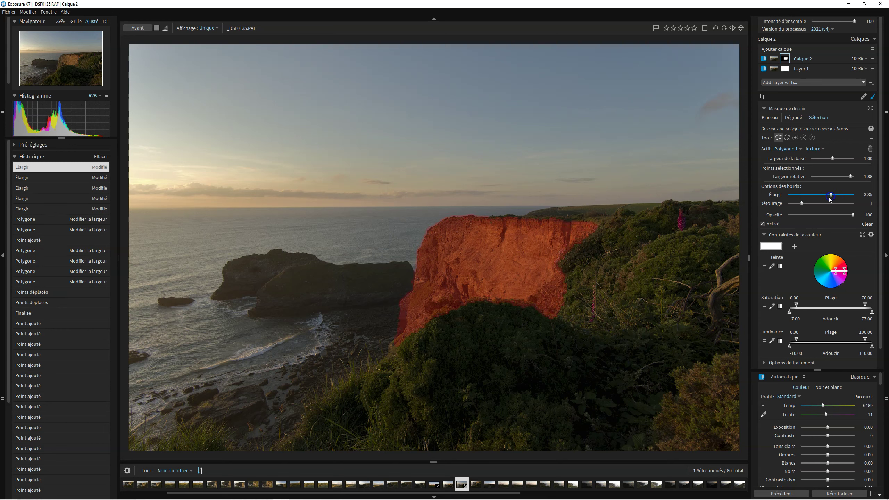
{"action": "left_click", "coordinate": [830, 198]}
{"action": "left_click", "coordinate": [832, 198]}
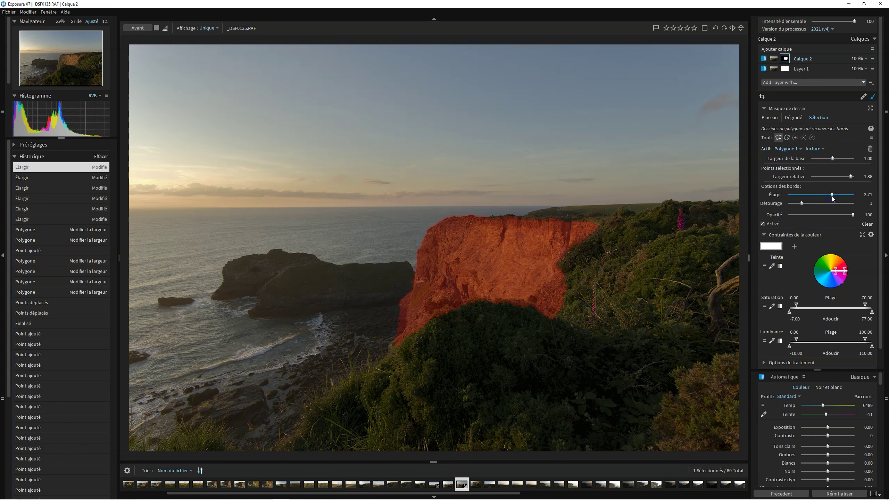
{"action": "double_click", "coordinate": [833, 199]}
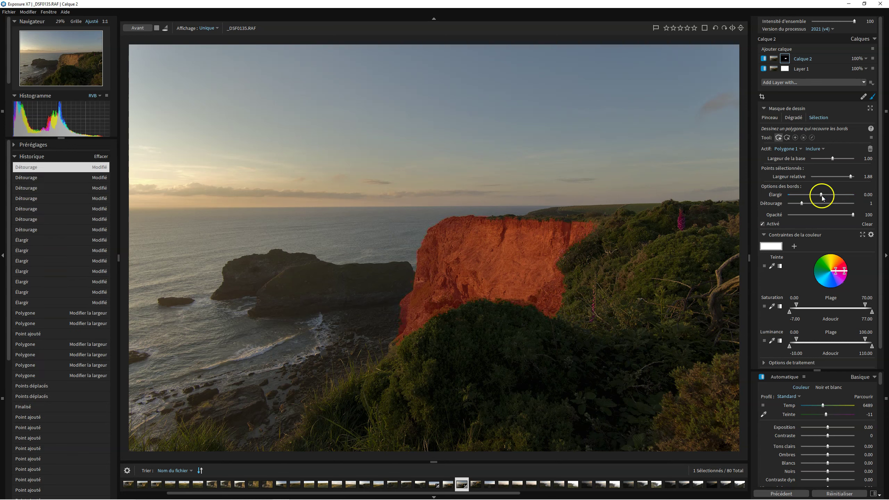
- Try expanding the mask with Élargir at 11.00 and Détourage at 5 and 0, and reset them to 0.00 and 1
{"action": "left_click_drag", "start_coordinate": [822, 196], "coordinate": [838, 197]}
{"action": "left_click_drag", "start_coordinate": [838, 197], "coordinate": [852, 197]}
{"action": "double_click", "coordinate": [837, 201]}
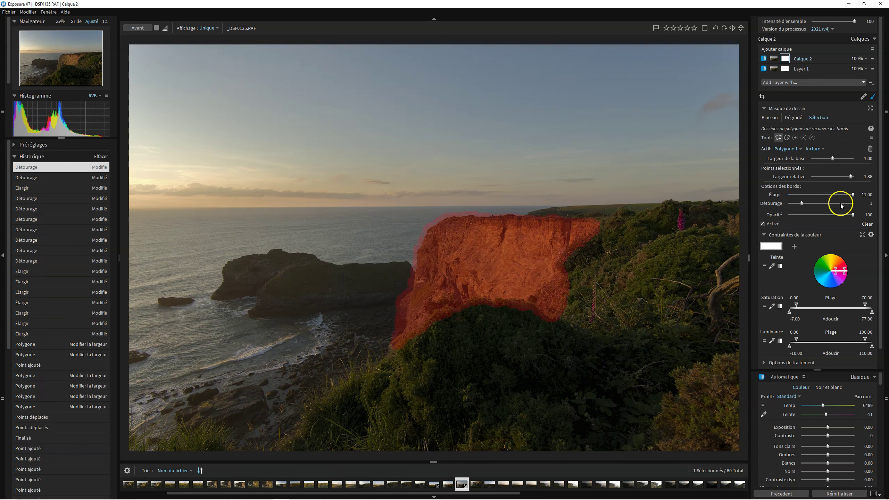
{"action": "left_click_drag", "start_coordinate": [799, 206], "coordinate": [853, 207]}
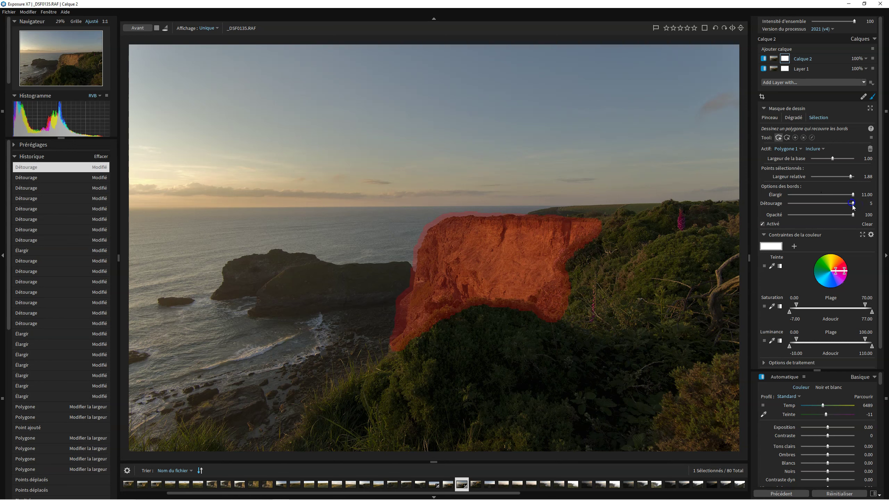
{"action": "left_click_drag", "start_coordinate": [791, 206], "coordinate": [789, 205]}
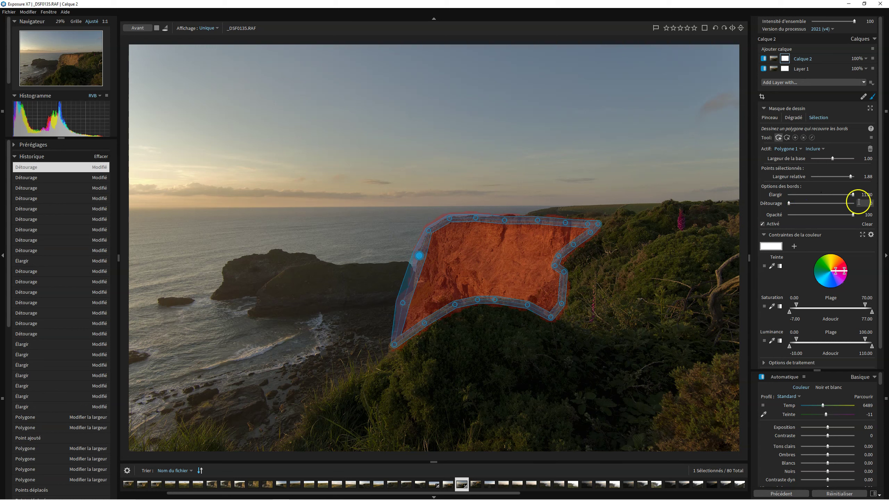
{"action": "left_click_drag", "start_coordinate": [852, 200], "coordinate": [821, 196]}
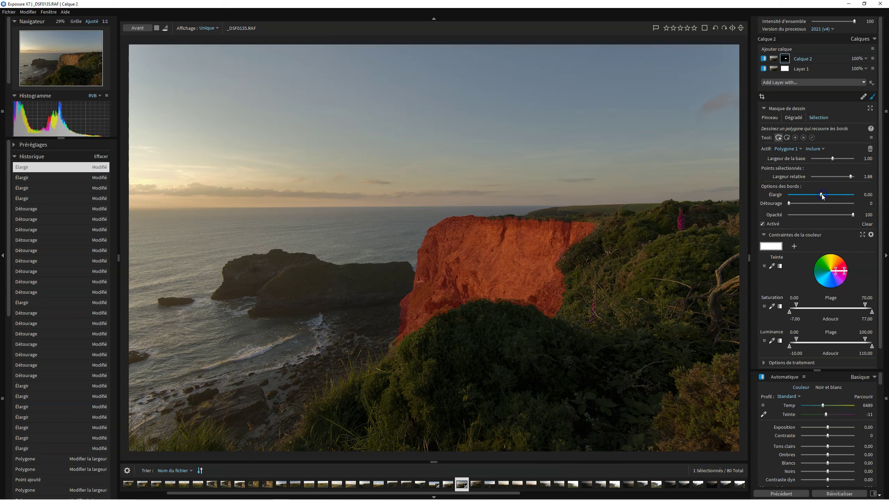
{"action": "left_click", "coordinate": [789, 204]}
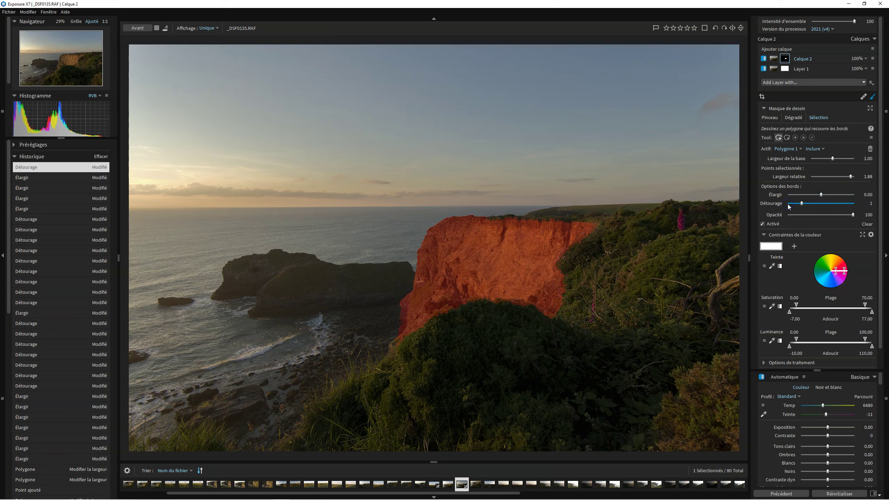
- Set the selected seaward point's Largeur relative to 1.44, and refine the cliff's lower seaward edge by moving its points and adding one
{"action": "left_click_drag", "start_coordinate": [852, 178], "coordinate": [841, 178]}
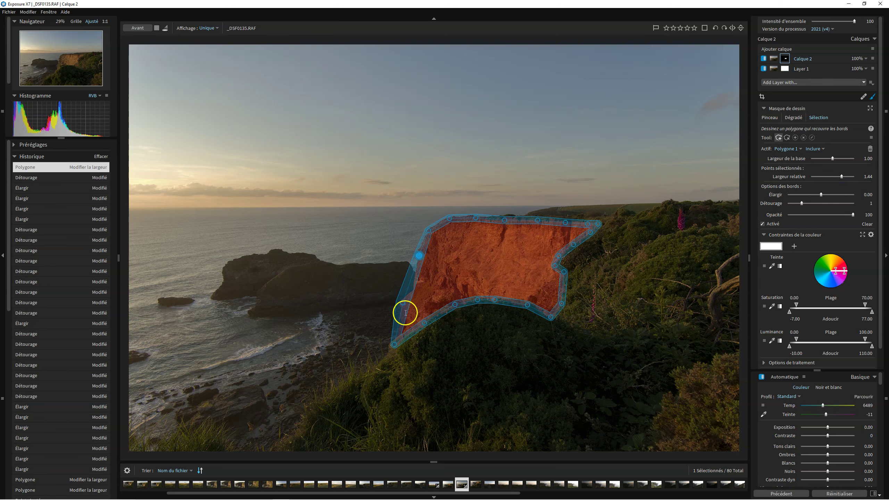
{"action": "left_click_drag", "start_coordinate": [403, 303], "coordinate": [409, 307]}
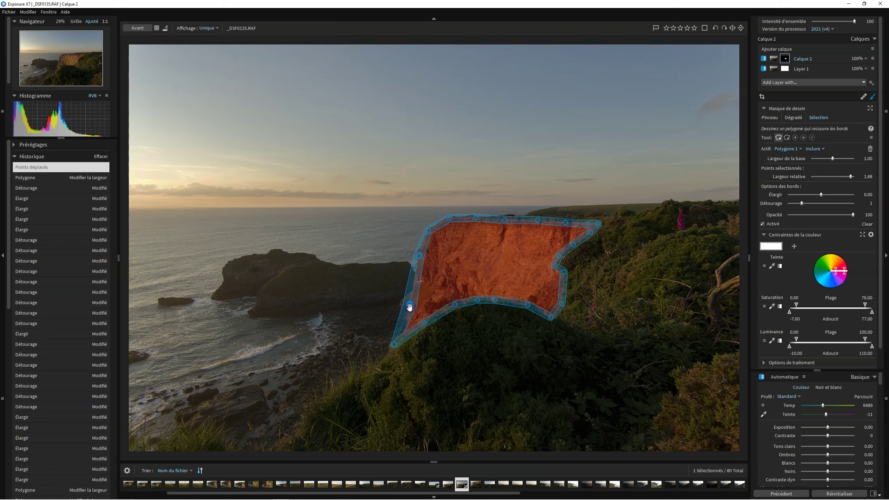
{"action": "left_click", "coordinate": [400, 322]}
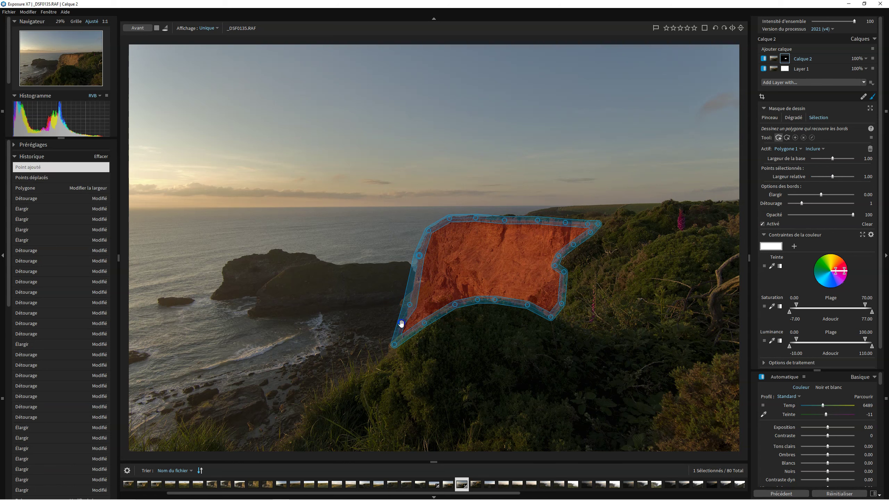
{"action": "left_click_drag", "start_coordinate": [398, 324], "coordinate": [403, 304]}
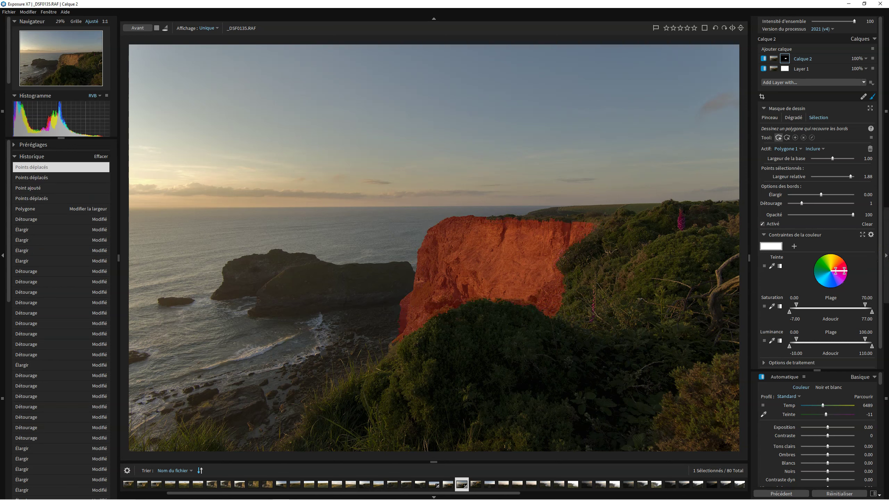
- Set Exposition to 0.20, Contraste to 26 and Ombres to 4.00 on the masked cliff layer
{"action": "scroll", "coordinate": [804, 327], "scroll_direction": "down", "scroll_amount": 1}
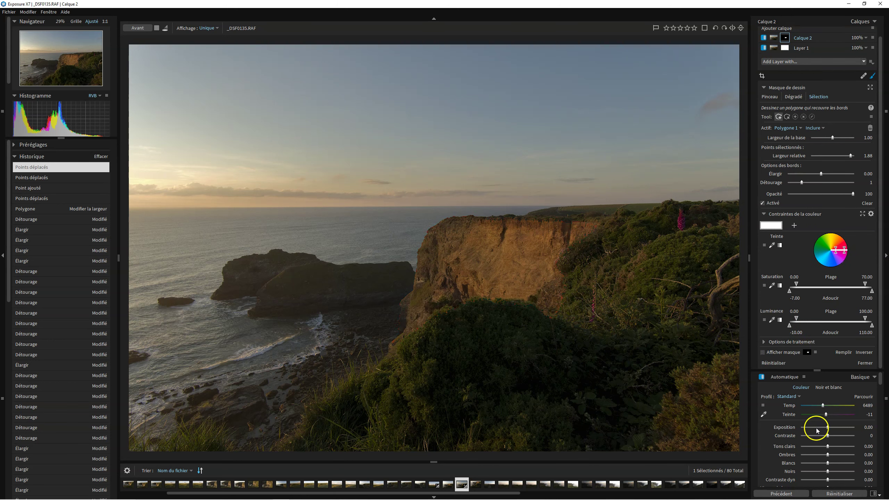
{"action": "left_click_drag", "start_coordinate": [829, 428], "coordinate": [829, 427]}
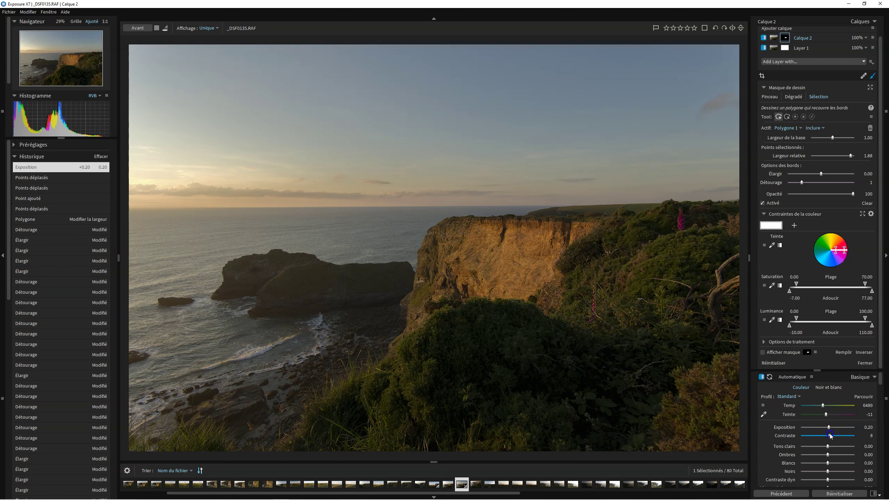
{"action": "left_click_drag", "start_coordinate": [838, 435], "coordinate": [837, 435]}
{"action": "scroll", "coordinate": [837, 438], "scroll_direction": "down", "scroll_amount": 2}
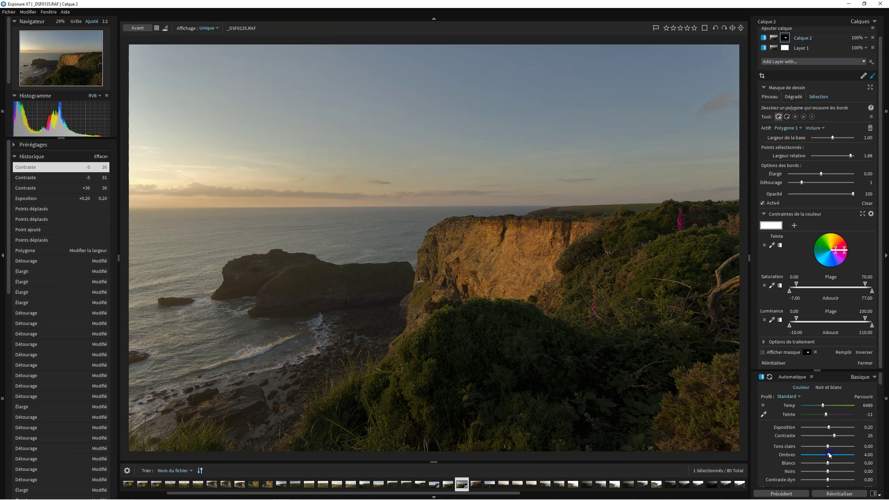
{"action": "left_click_drag", "start_coordinate": [828, 454], "coordinate": [829, 454]}
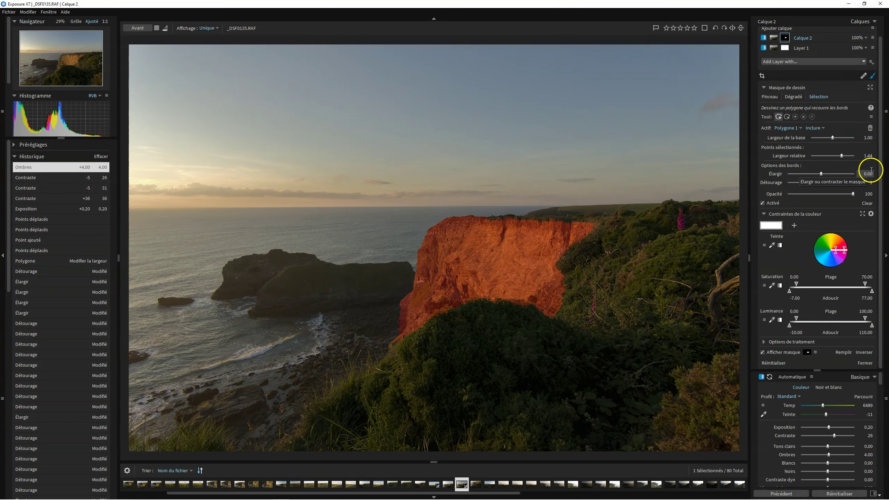
- Draw a small closed exclusion polygon of five points in the middle of the cliff face to remove it from the mask
{"action": "left_click", "coordinate": [788, 117]}
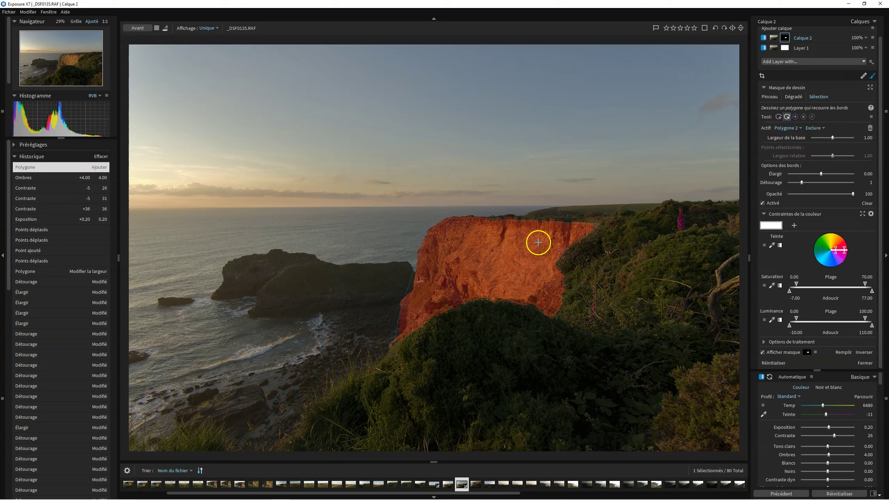
{"action": "left_click", "coordinate": [486, 251]}
{"action": "left_click", "coordinate": [476, 268]}
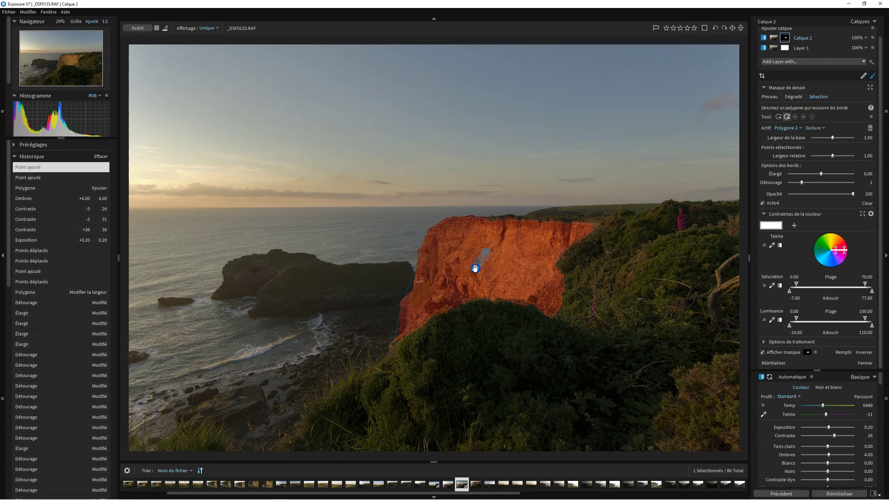
{"action": "left_click", "coordinate": [483, 277]}
{"action": "left_click", "coordinate": [500, 277]}
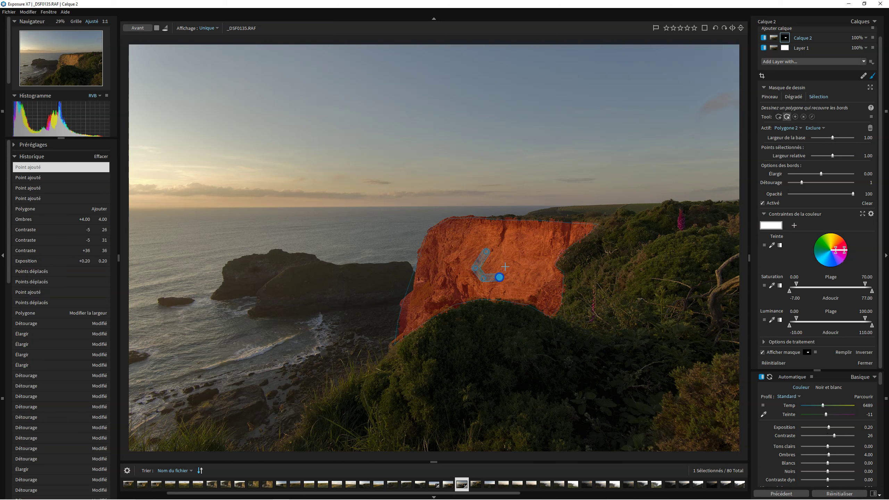
{"action": "left_click", "coordinate": [503, 267]}
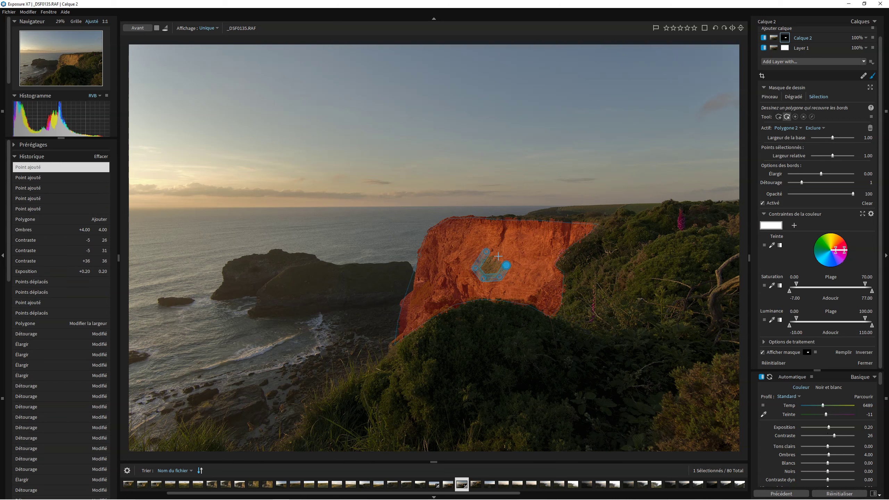
{"action": "left_click", "coordinate": [487, 251]}
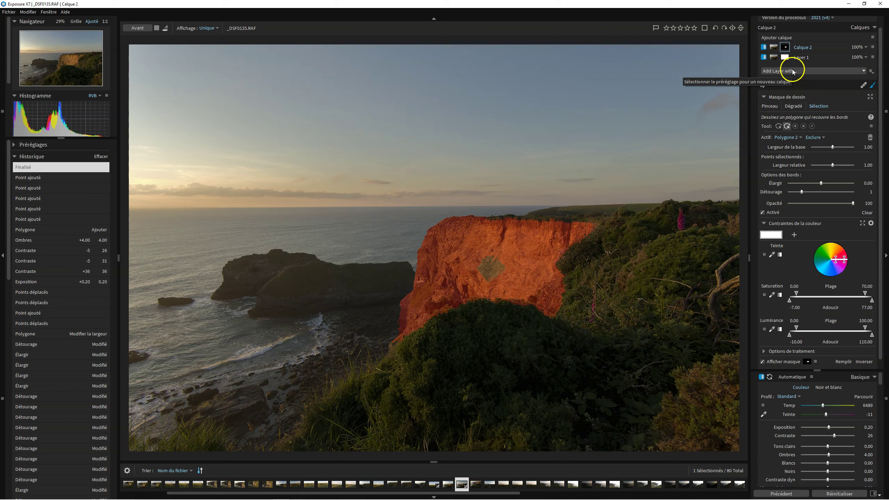
- Add a new layer, choose the inclusion marker for its mask, and reduce the marker's Largeur de la base to 0.10
{"action": "left_click", "coordinate": [777, 36]}
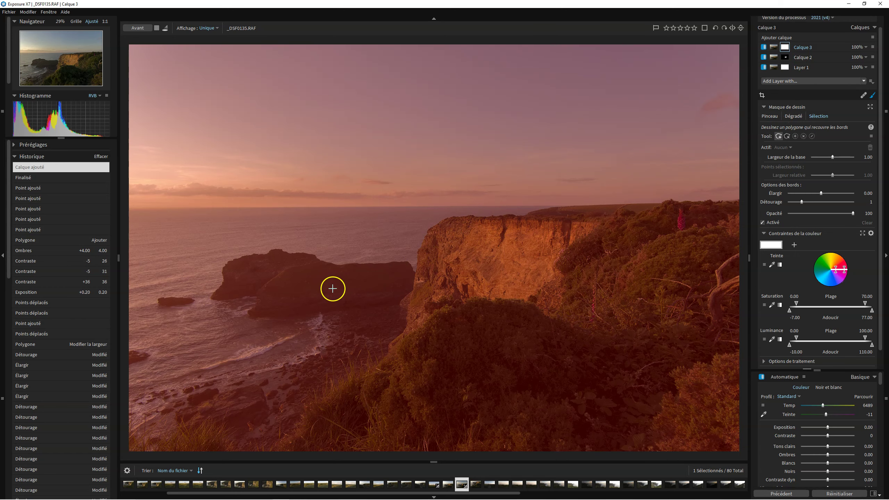
{"action": "left_click", "coordinate": [795, 136]}
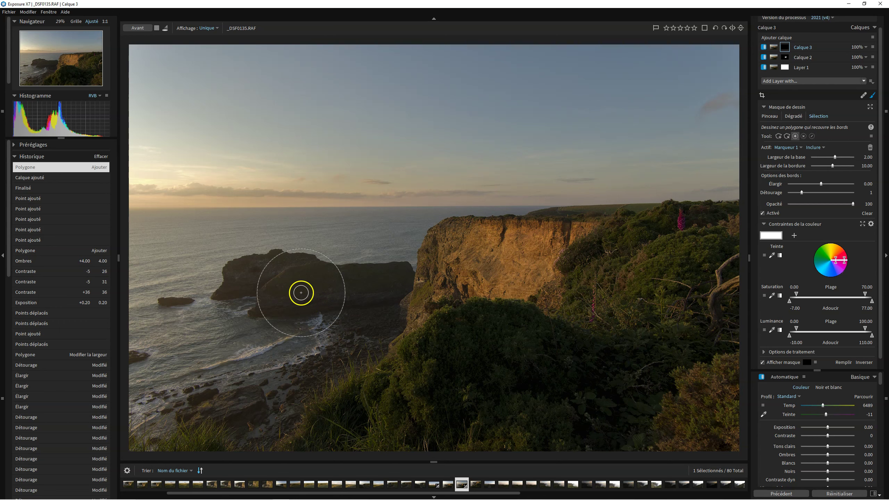
{"action": "scroll", "coordinate": [294, 285], "scroll_direction": "down", "scroll_amount": 2}
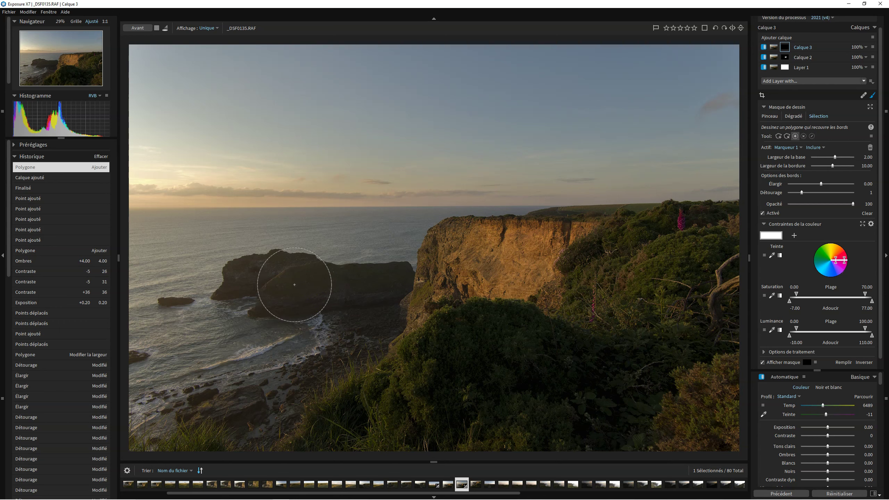
{"action": "scroll", "coordinate": [294, 285], "scroll_direction": "up", "scroll_amount": 5}
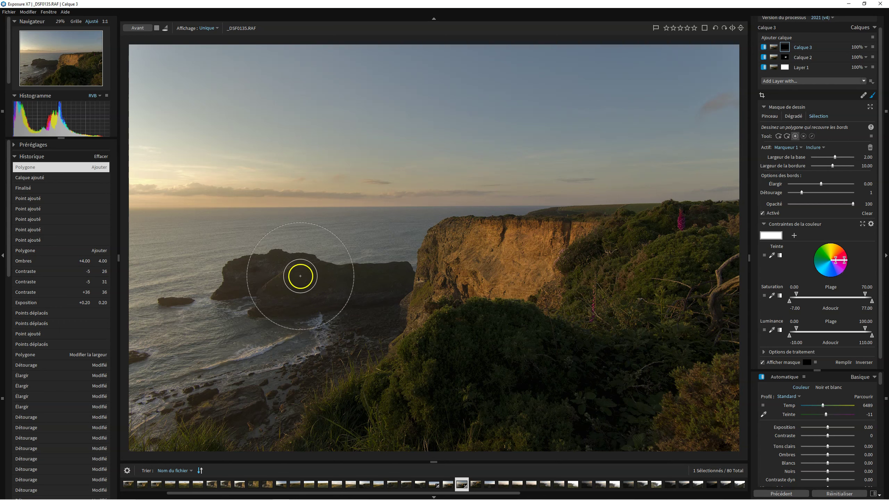
{"action": "scroll", "coordinate": [300, 283], "scroll_direction": "down", "scroll_amount": 4}
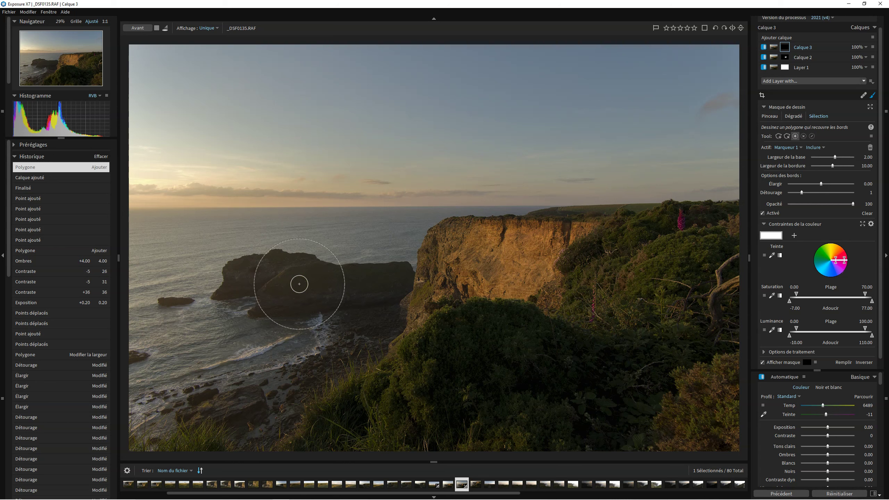
{"action": "scroll", "coordinate": [298, 283], "scroll_direction": "up", "scroll_amount": 1}
{"action": "scroll", "coordinate": [297, 281], "scroll_direction": "down", "scroll_amount": 1}
- Place eleven inclusion markers across the dark rock in the sea, covering its centre, both ends and its lower edge
{"action": "left_click", "coordinate": [292, 282]}
{"action": "left_click", "coordinate": [344, 281]}
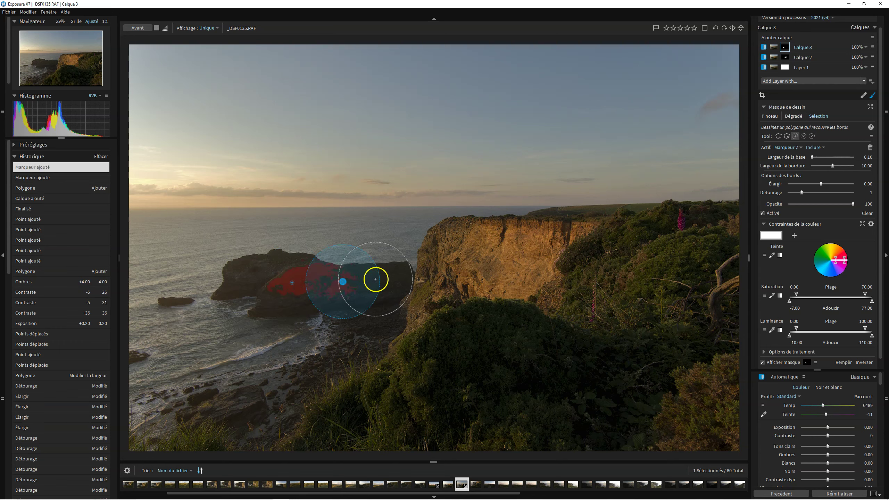
{"action": "left_click", "coordinate": [395, 277]}
{"action": "left_click", "coordinate": [271, 299]}
{"action": "left_click", "coordinate": [318, 304]}
{"action": "left_click", "coordinate": [365, 302]}
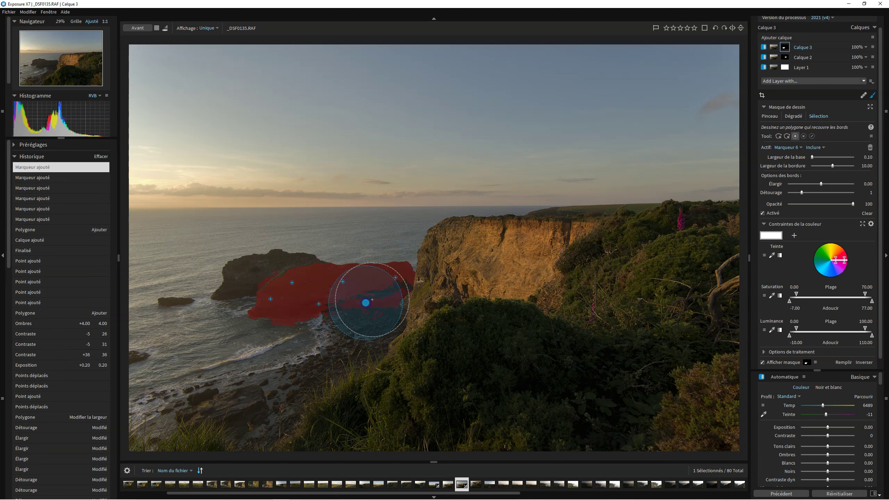
{"action": "left_click", "coordinate": [405, 287]}
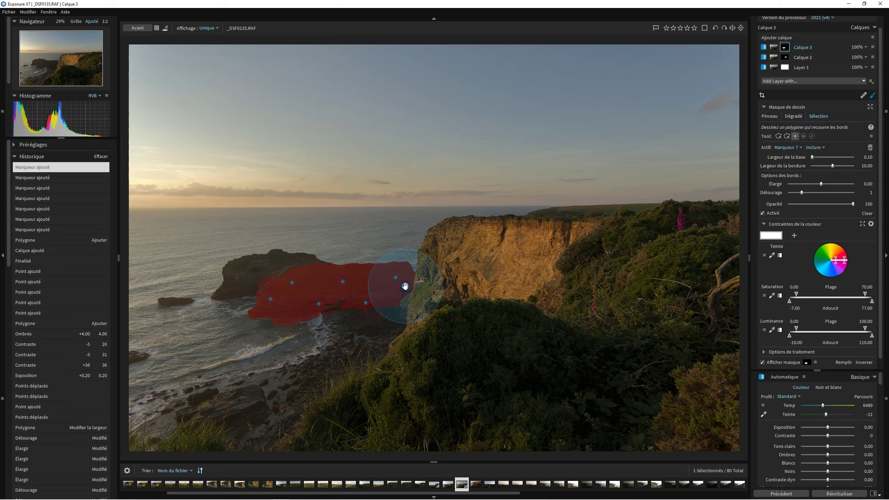
{"action": "left_click", "coordinate": [264, 265]}
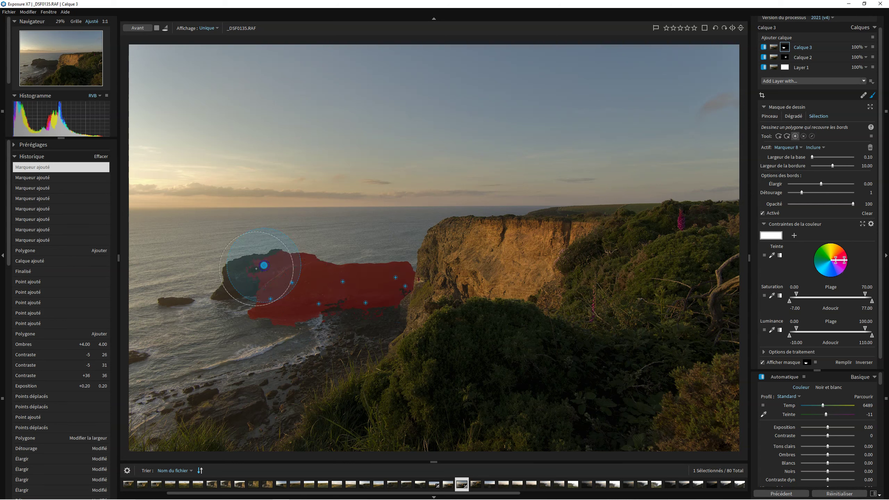
{"action": "left_click", "coordinate": [241, 278]}
{"action": "left_click", "coordinate": [214, 294]}
{"action": "left_click", "coordinate": [338, 309]}
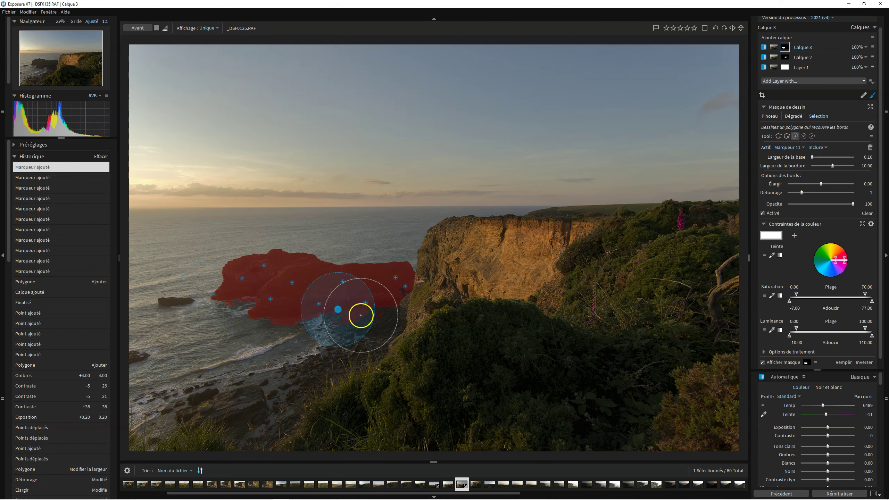
- Place an exclusion marker on the shore just below the rock, with Largeur de la base 0.57 and Largeur de la bordure 7.83
{"action": "left_click", "coordinate": [803, 136]}
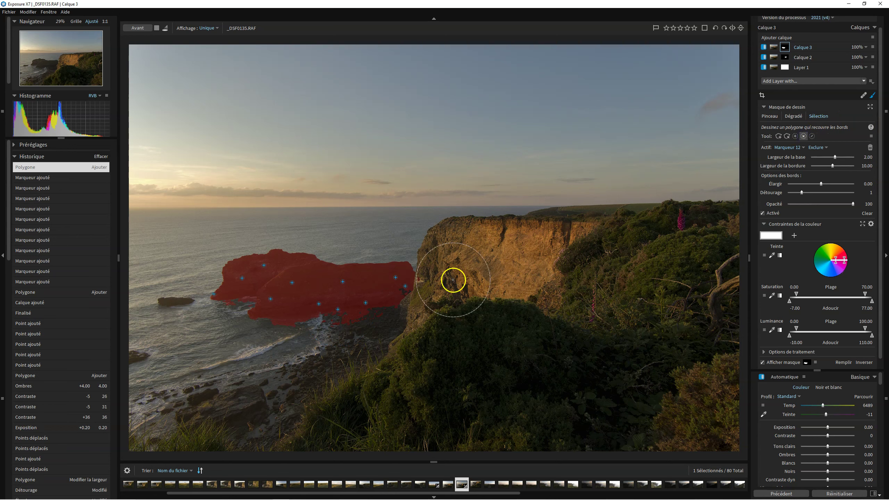
{"action": "left_click", "coordinate": [352, 317]}
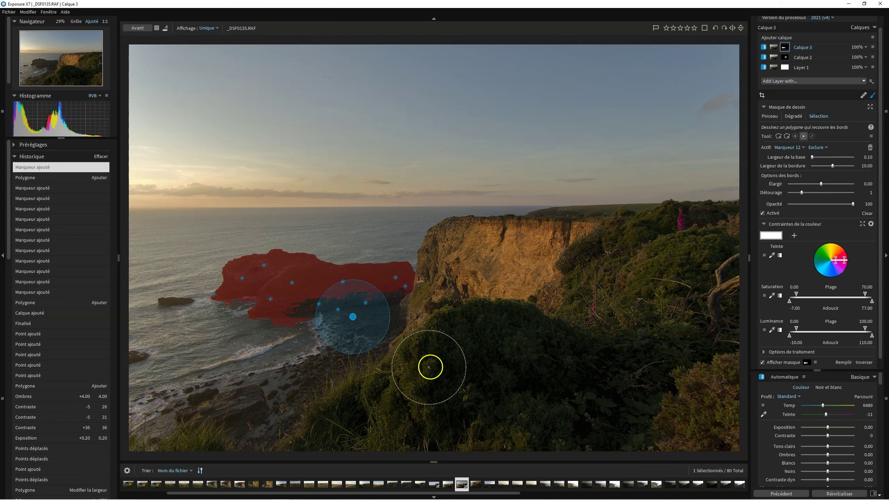
{"action": "left_click_drag", "start_coordinate": [353, 317], "coordinate": [370, 329]}
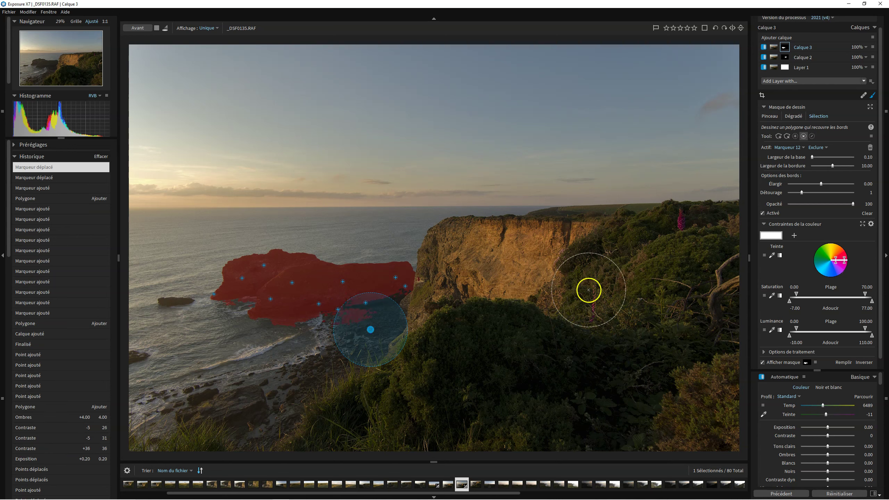
{"action": "mouse_move", "coordinate": [812, 157]}
{"action": "left_mouse_down"}
{"action": "mouse_move", "coordinate": [848, 158]}
{"action": "mouse_move", "coordinate": [820, 158]}
{"action": "mouse_move", "coordinate": [829, 167]}
{"action": "left_mouse_up"}
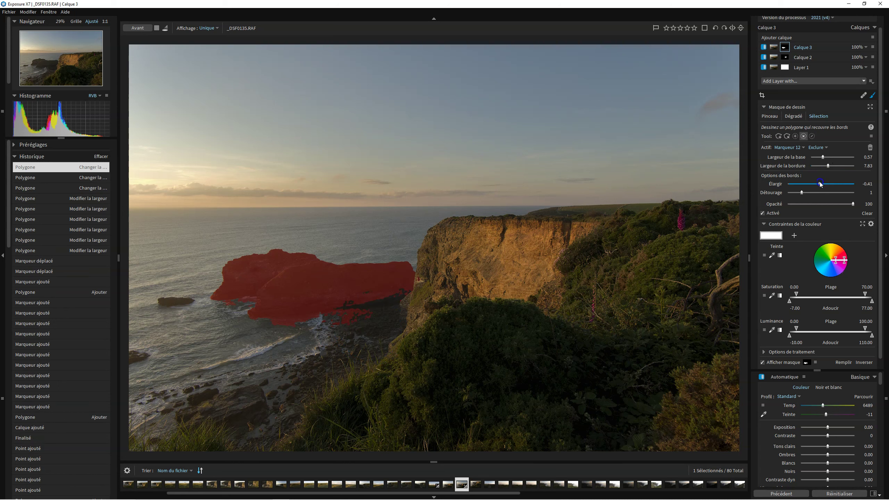
- Try expanding the rock mask with Élargir at 3.94, and reset it to 0.00
{"action": "left_click", "coordinate": [832, 185]}
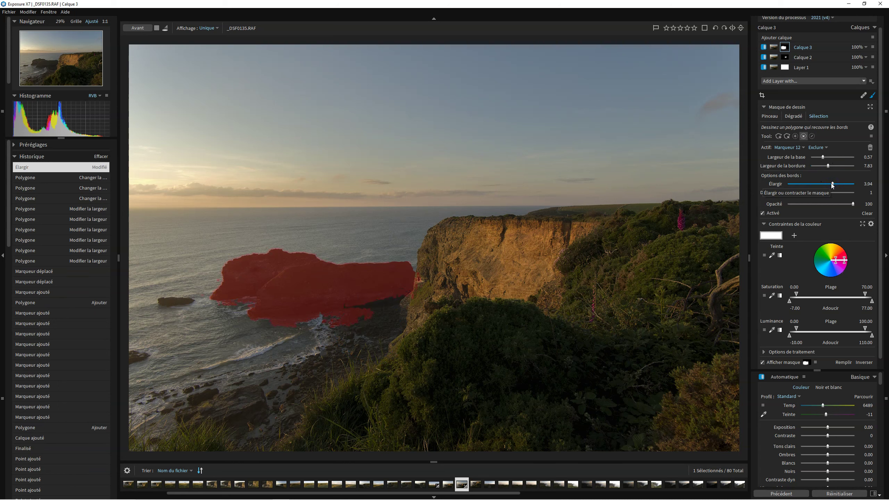
{"action": "left_click", "coordinate": [822, 185]}
{"action": "left_click", "coordinate": [823, 184]}
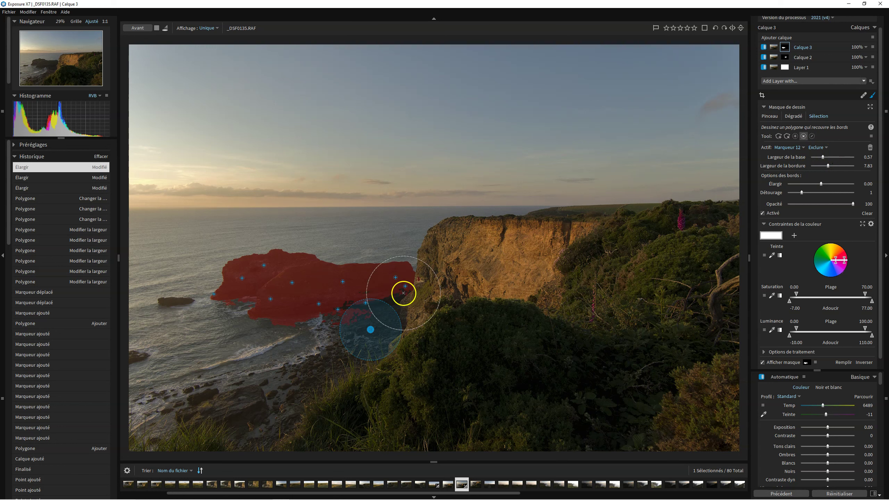
- Set the inclusion marker right of the rock's centre to Largeur de la base 0.88 and Largeur de la bordure 7.67
{"action": "left_click", "coordinate": [343, 282]}
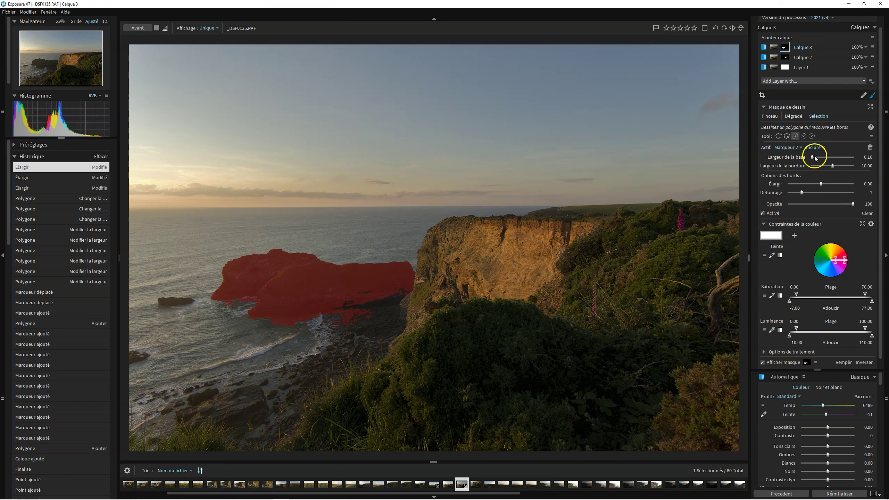
{"action": "left_click_drag", "start_coordinate": [813, 159], "coordinate": [830, 159]}
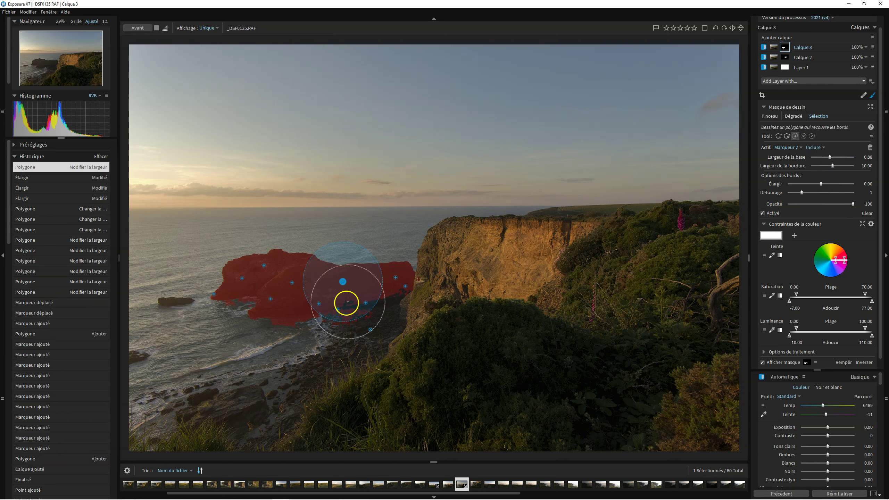
{"action": "mouse_move", "coordinate": [833, 168]}
{"action": "left_mouse_down"}
{"action": "mouse_move", "coordinate": [821, 168]}
{"action": "mouse_move", "coordinate": [828, 166]}
{"action": "left_mouse_up"}
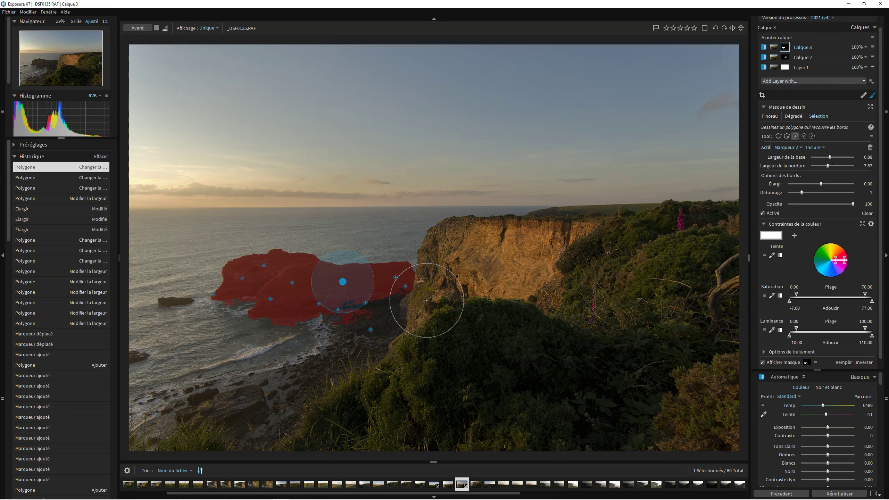
- Place seven inclusion markers across the sunlit cliff face and down to its foot, widening Largeur de la base to 3.85
{"action": "left_click", "coordinate": [796, 137]}
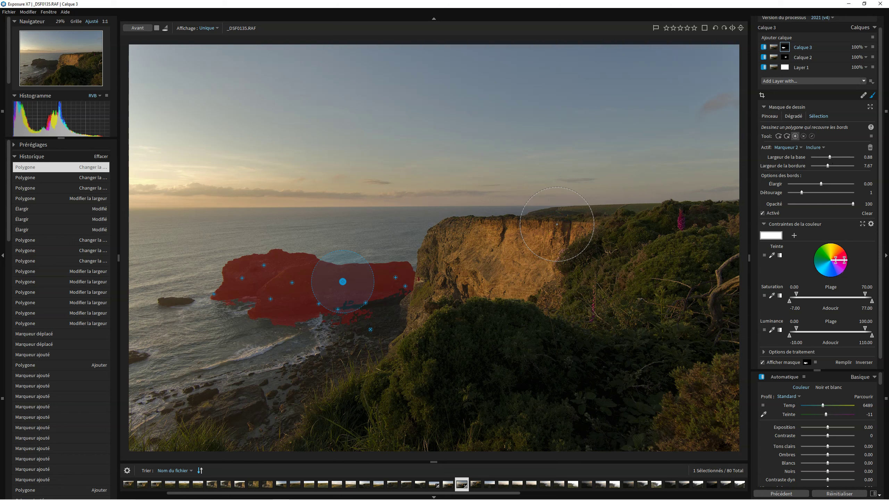
{"action": "mouse_move", "coordinate": [557, 224]}
{"action": "left_mouse_down"}
{"action": "mouse_move", "coordinate": [530, 234]}
{"action": "mouse_move", "coordinate": [527, 259]}
{"action": "mouse_move", "coordinate": [464, 312]}
{"action": "left_mouse_up"}
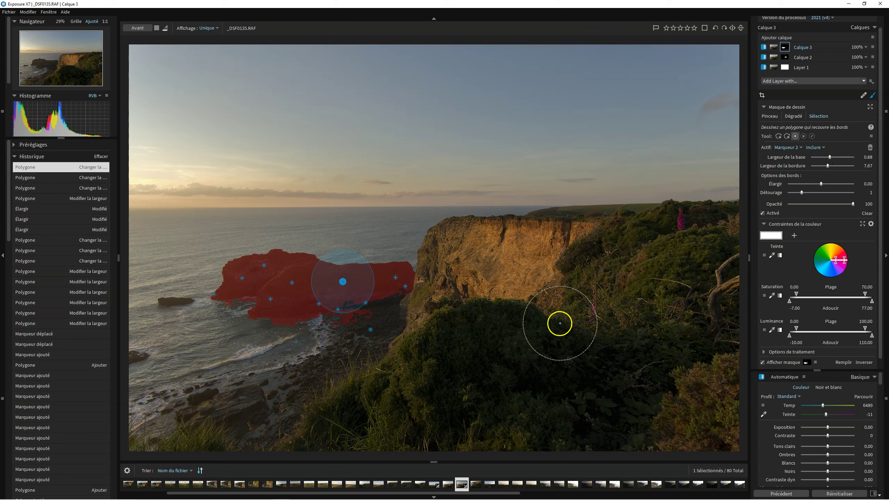
{"action": "left_click", "coordinate": [511, 261]}
{"action": "left_click", "coordinate": [458, 267]}
{"action": "scroll", "coordinate": [458, 267], "scroll_direction": "up", "scroll_amount": 3}
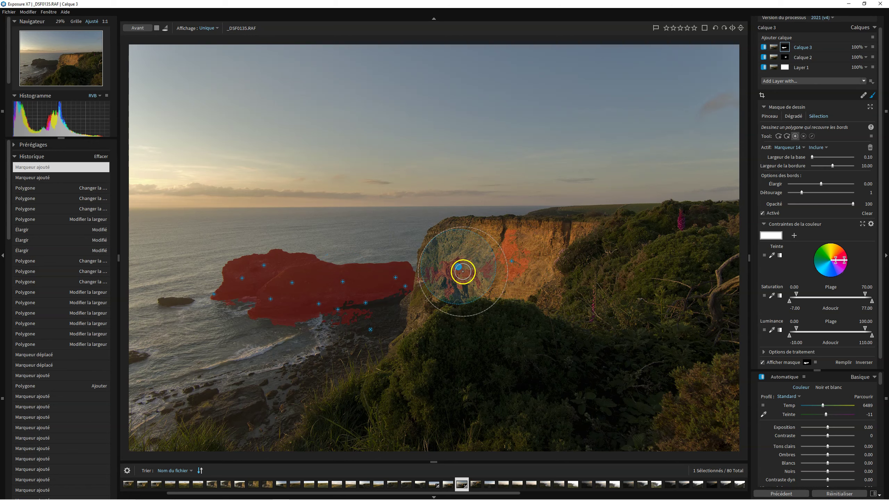
{"action": "left_click", "coordinate": [553, 238]}
{"action": "scroll", "coordinate": [553, 238], "scroll_direction": "up", "scroll_amount": 10}
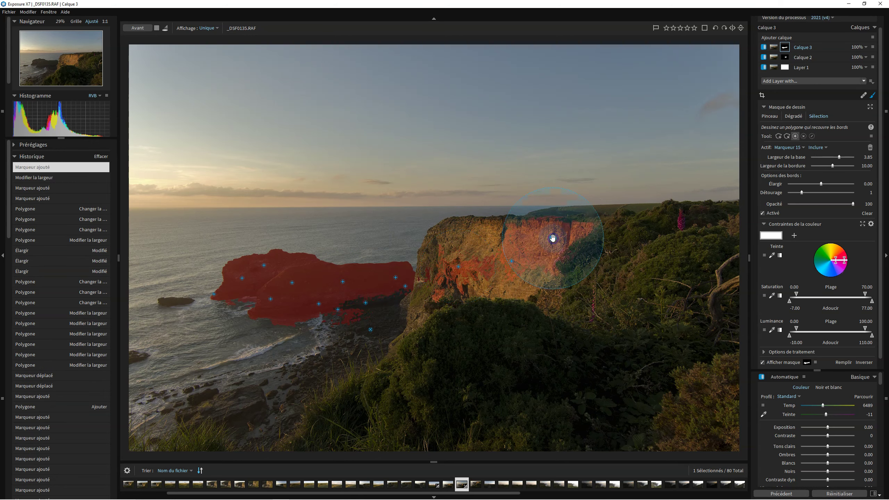
{"action": "left_click", "coordinate": [467, 234]}
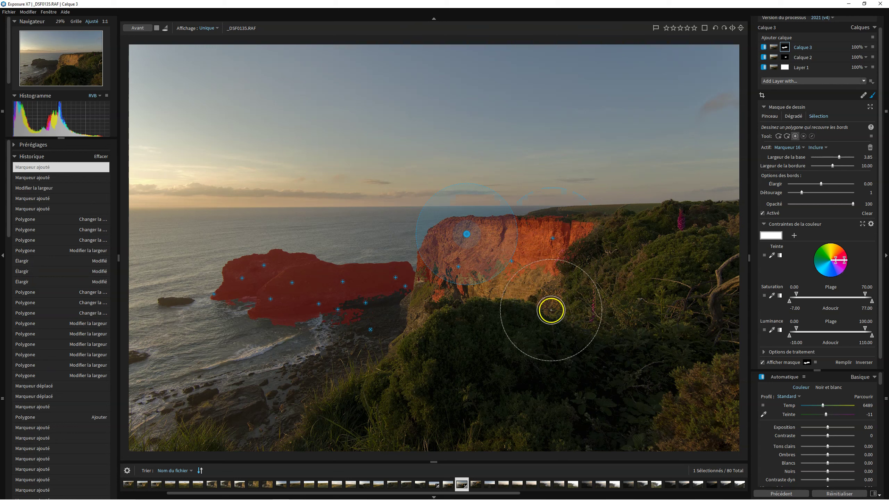
{"action": "left_click", "coordinate": [527, 284]}
{"action": "left_click", "coordinate": [415, 303]}
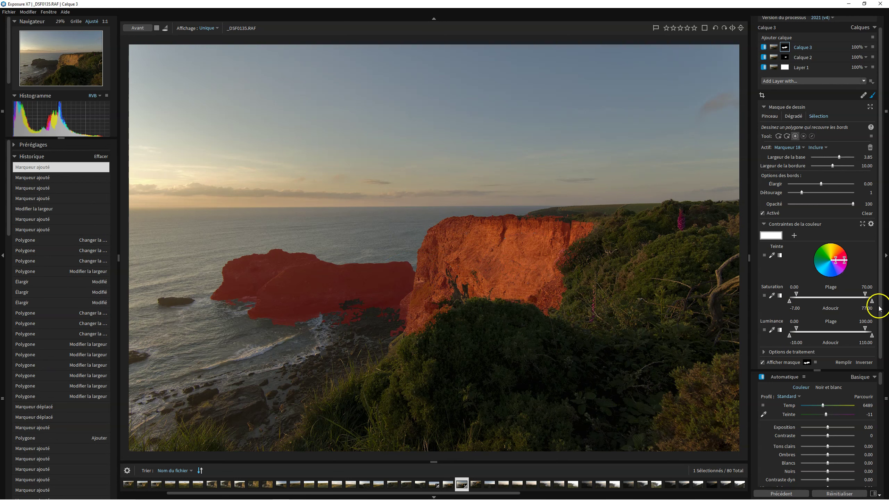
{"action": "left_click", "coordinate": [468, 290]}
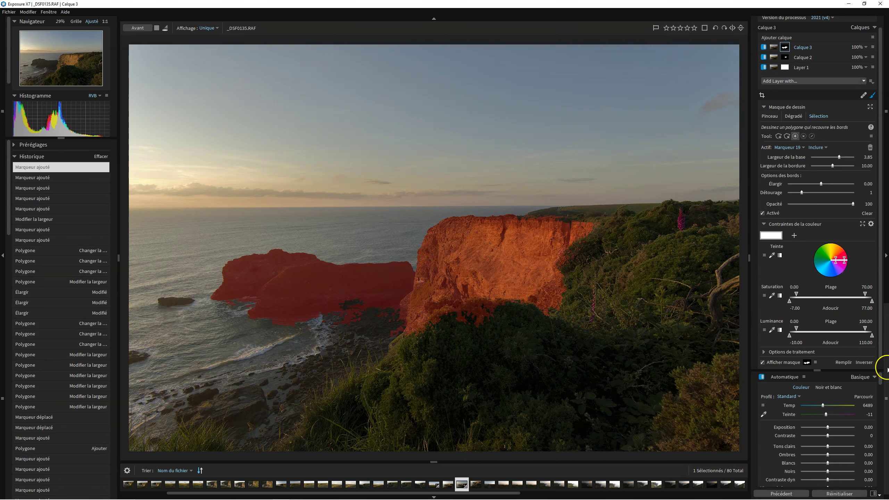
- Set the cliff-foot marker to Largeur de la base 0.22 and Largeur de la bordure 2.83, and try Élargir before resetting it to 0.00
{"action": "left_click", "coordinate": [887, 369]}
{"action": "mouse_move", "coordinate": [833, 169]}
{"action": "left_mouse_down"}
{"action": "mouse_move", "coordinate": [819, 171]}
{"action": "mouse_move", "coordinate": [835, 158]}
{"action": "mouse_move", "coordinate": [815, 162]}
{"action": "left_mouse_up"}
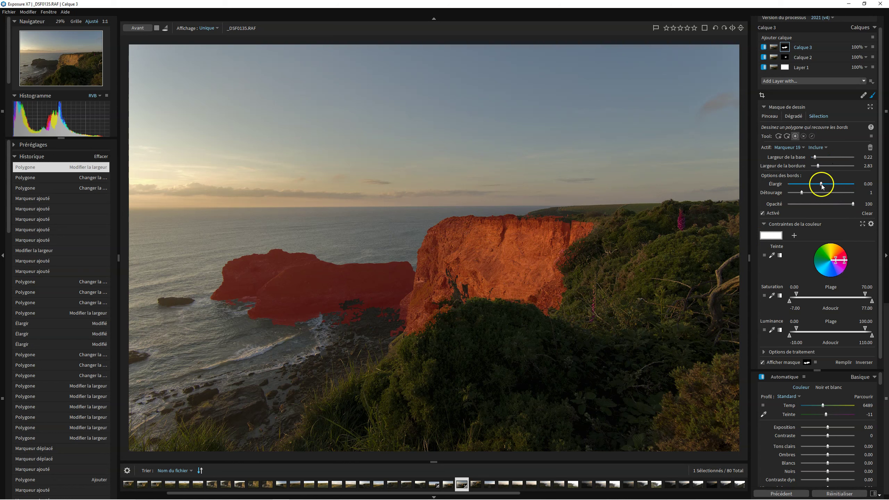
{"action": "left_click_drag", "start_coordinate": [832, 185], "coordinate": [841, 185]}
{"action": "double_click", "coordinate": [841, 184]}
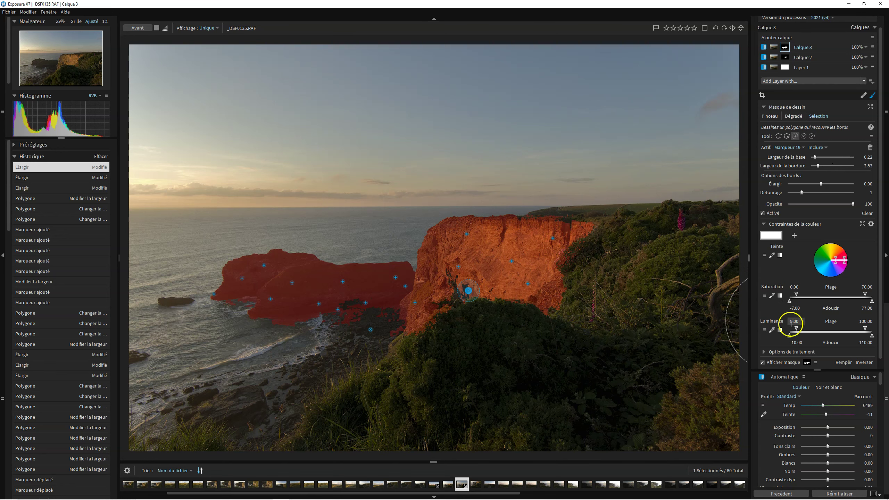
- Hide the mask overlay and try tone changes on the masked rocks, leaving Exposition at 0.00 and Contraste at 3
{"action": "scroll", "coordinate": [788, 329], "scroll_direction": "down", "scroll_amount": 1}
{"action": "left_click", "coordinate": [763, 353]}
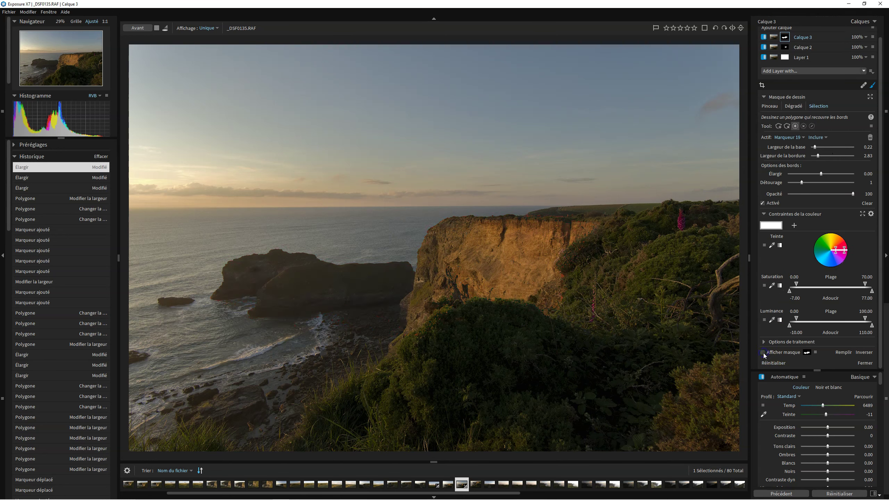
{"action": "left_click_drag", "start_coordinate": [827, 427], "coordinate": [828, 441]}
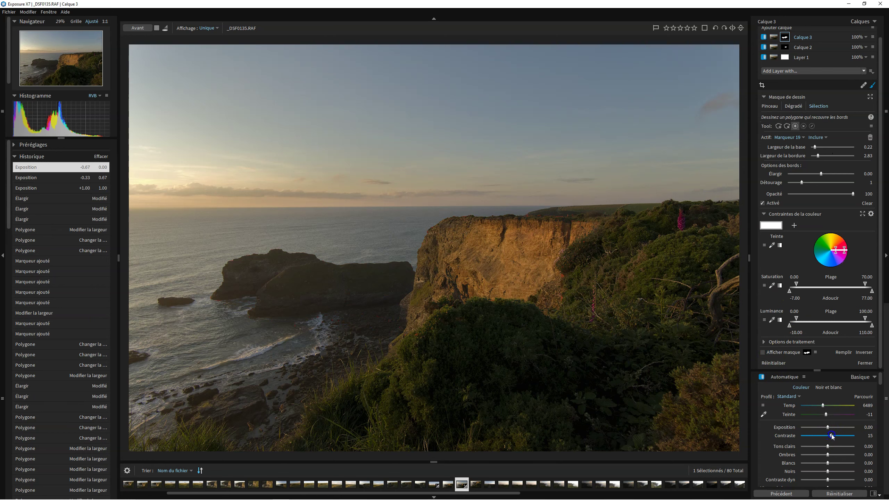
{"action": "scroll", "coordinate": [849, 450], "scroll_direction": "down", "scroll_amount": 5}
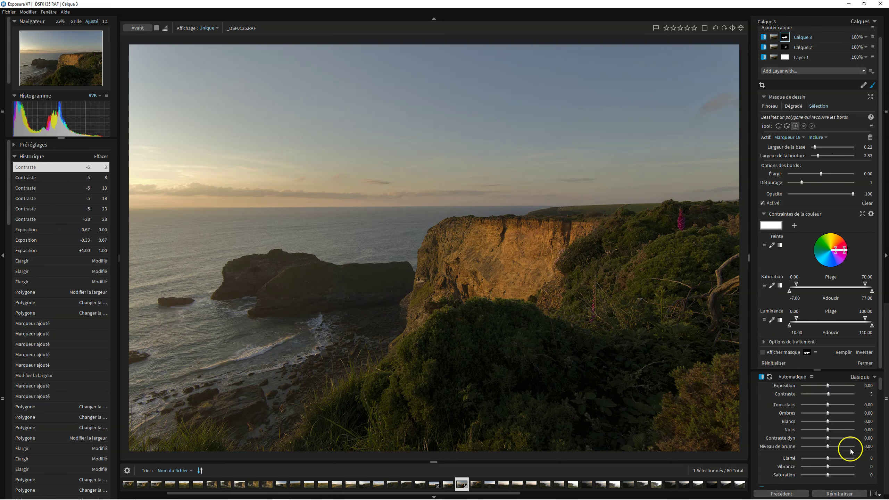
- Try Vibrance at 60 and Clarté at 29 on the masked rocks, and reset both to 0
{"action": "scroll", "coordinate": [861, 443], "scroll_direction": "up", "scroll_amount": 3}
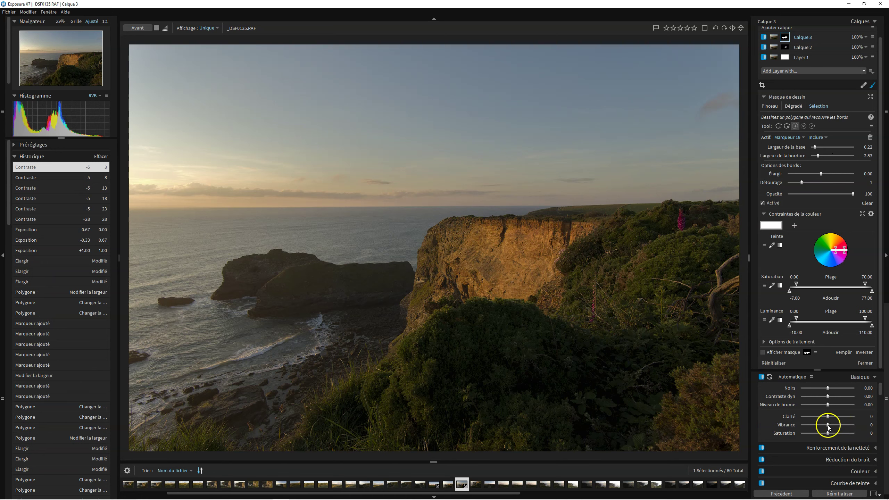
{"action": "left_click_drag", "start_coordinate": [843, 427], "coordinate": [834, 416]}
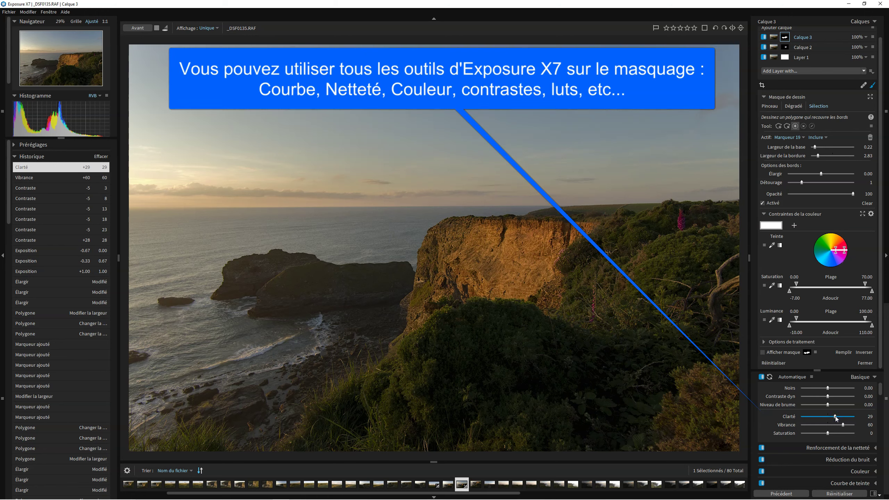
{"action": "double_click", "coordinate": [835, 416]}
{"action": "double_click", "coordinate": [843, 426]}
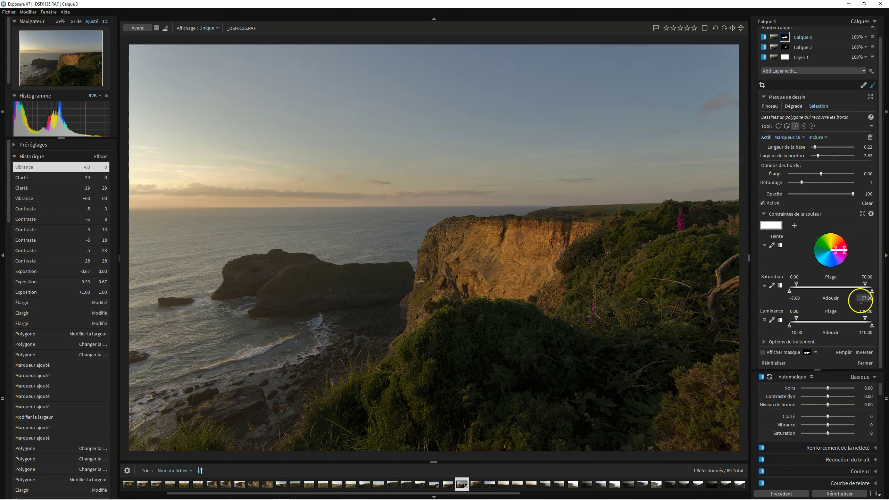
- Close the mask settings and examine the sharpening, colour and Incrustations adjustments available for the masked layer
{"action": "left_click", "coordinate": [864, 364]}
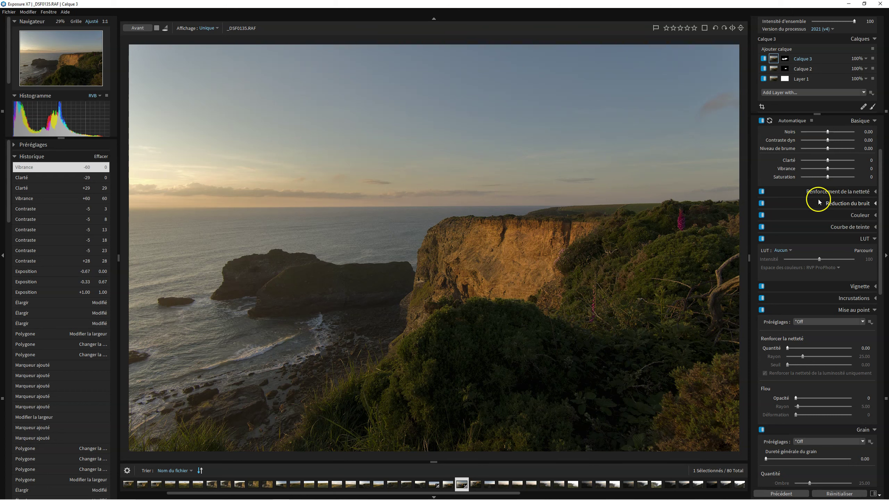
{"action": "left_click", "coordinate": [872, 192]}
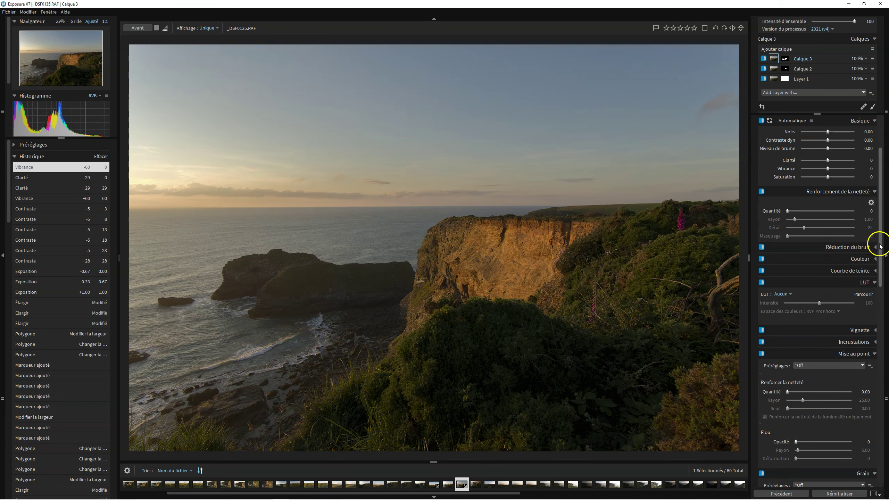
{"action": "scroll", "coordinate": [872, 262], "scroll_direction": "down", "scroll_amount": 1}
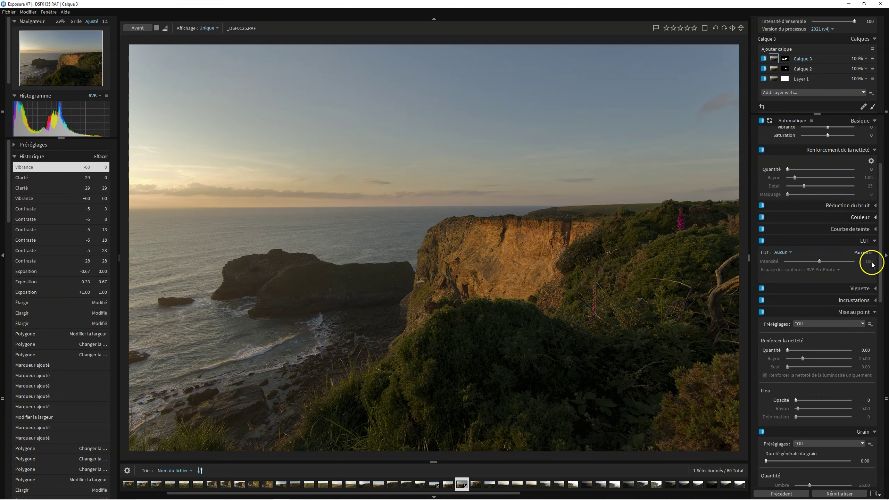
{"action": "left_click", "coordinate": [871, 217]}
{"action": "scroll", "coordinate": [868, 259], "scroll_direction": "down", "scroll_amount": 3}
{"action": "scroll", "coordinate": [870, 281], "scroll_direction": "down", "scroll_amount": 4}
{"action": "right_click", "coordinate": [884, 446]}
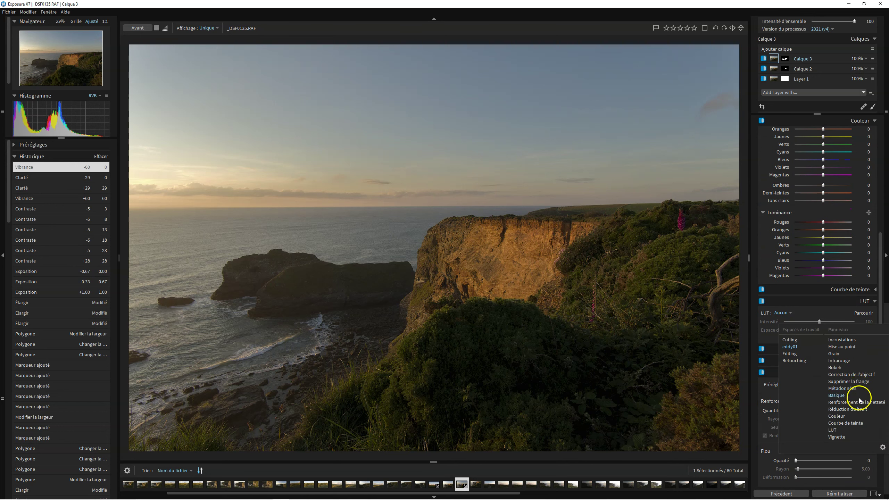
{"action": "left_click_drag", "start_coordinate": [840, 399], "coordinate": [848, 418]}
{"action": "left_click", "coordinate": [847, 417]}
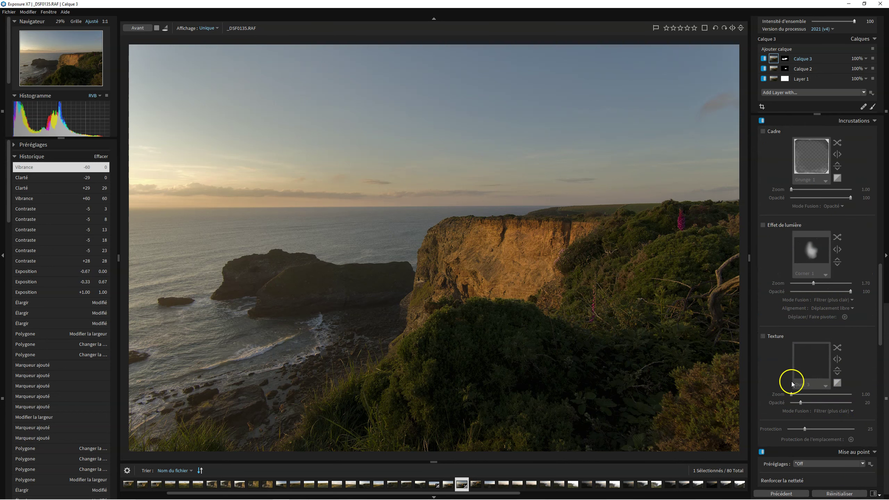
- Add a new layer and enable its Effet de lumière overlay
{"action": "left_click", "coordinate": [776, 49]}
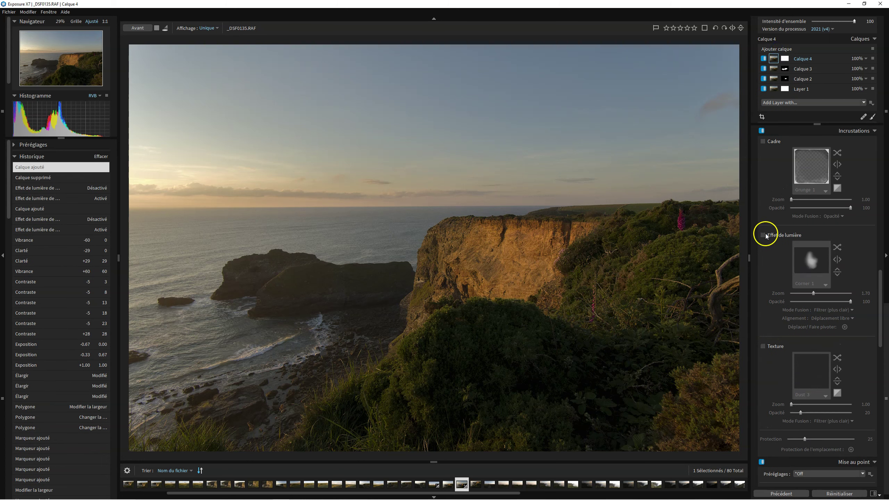
{"action": "left_click", "coordinate": [763, 235]}
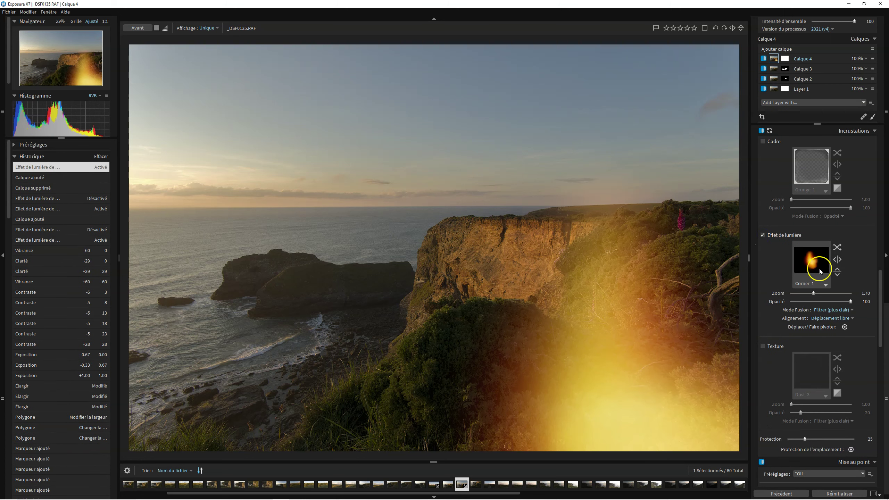
- Preview several light effects, including the Sun Flare category, and apply Sun Streaks - Original to the new layer
{"action": "left_click", "coordinate": [816, 283]}
{"action": "left_click", "coordinate": [786, 119]}
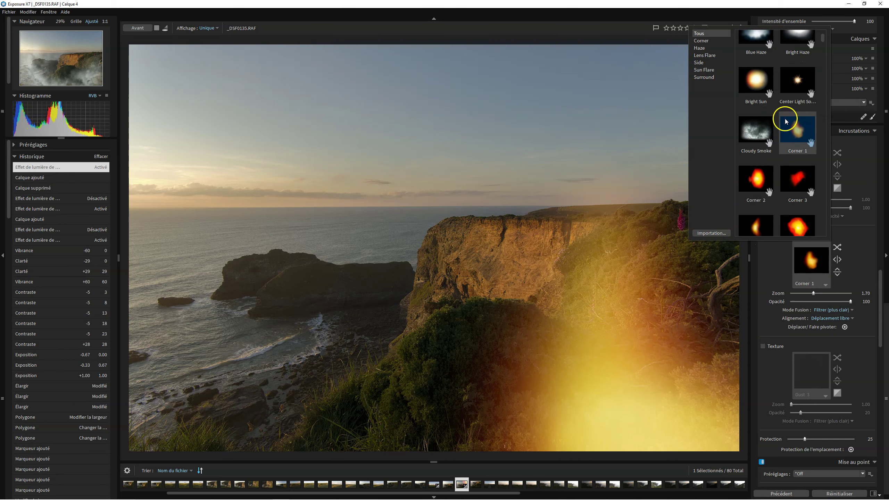
{"action": "scroll", "coordinate": [788, 123], "scroll_direction": "down", "scroll_amount": 3}
{"action": "scroll", "coordinate": [788, 124], "scroll_direction": "down", "scroll_amount": 10}
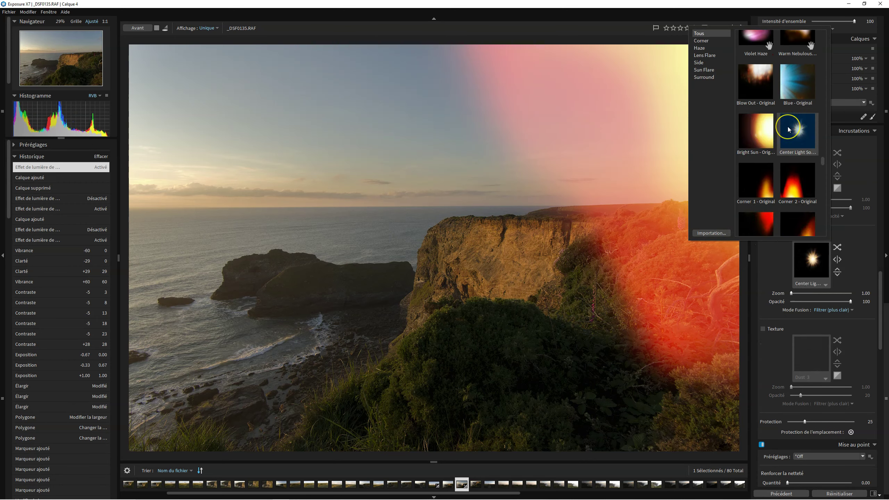
{"action": "left_click", "coordinate": [741, 75]}
{"action": "left_click", "coordinate": [704, 70]}
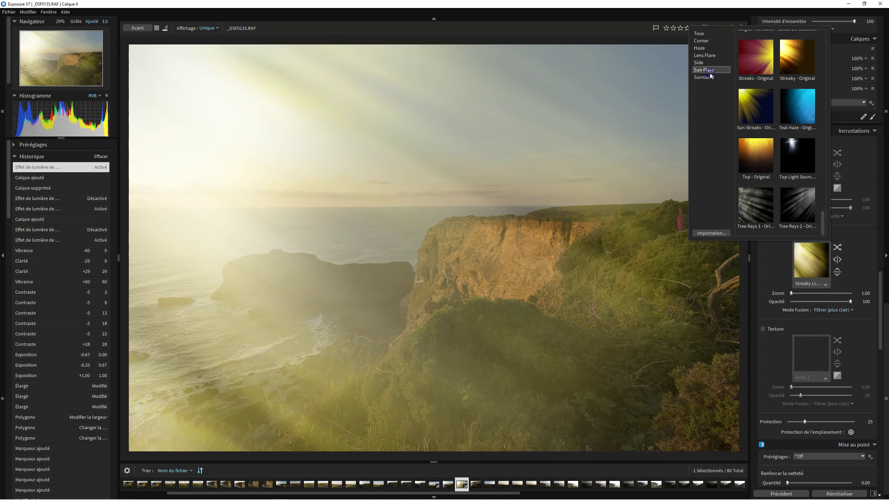
{"action": "left_click", "coordinate": [756, 106]}
{"action": "left_click", "coordinate": [771, 82]}
{"action": "left_click", "coordinate": [794, 59]}
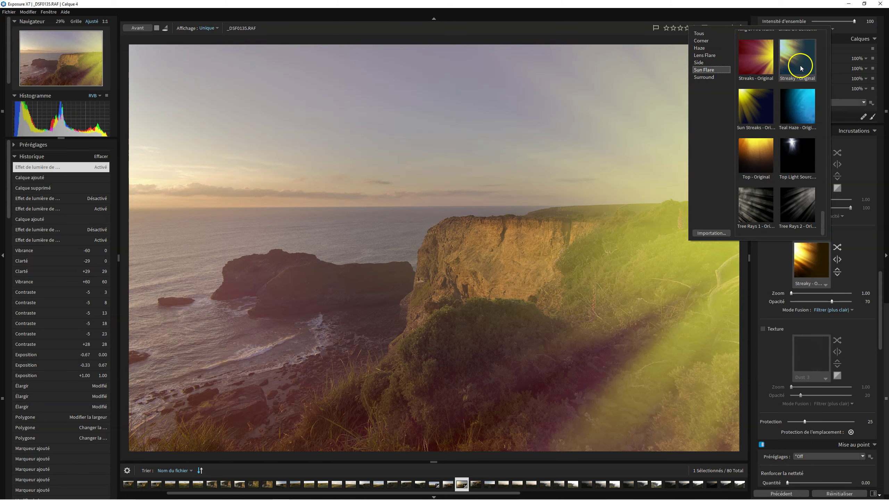
{"action": "left_click", "coordinate": [762, 104]}
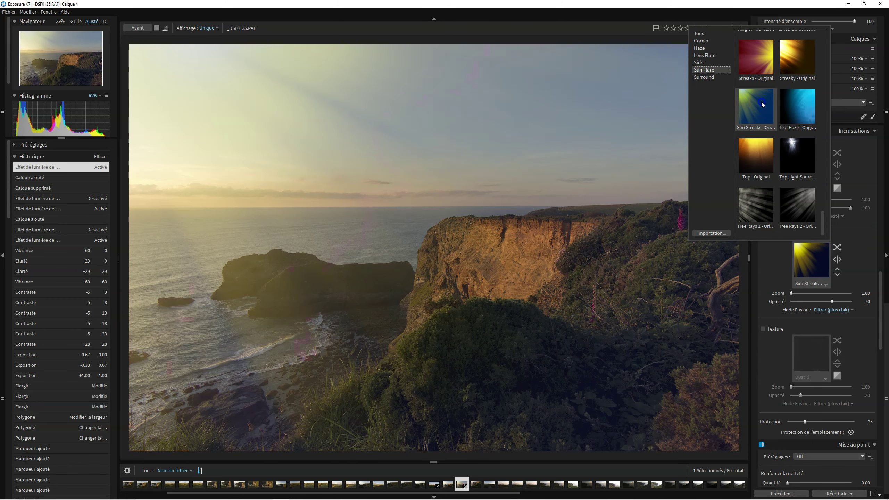
{"action": "left_click", "coordinate": [762, 103]}
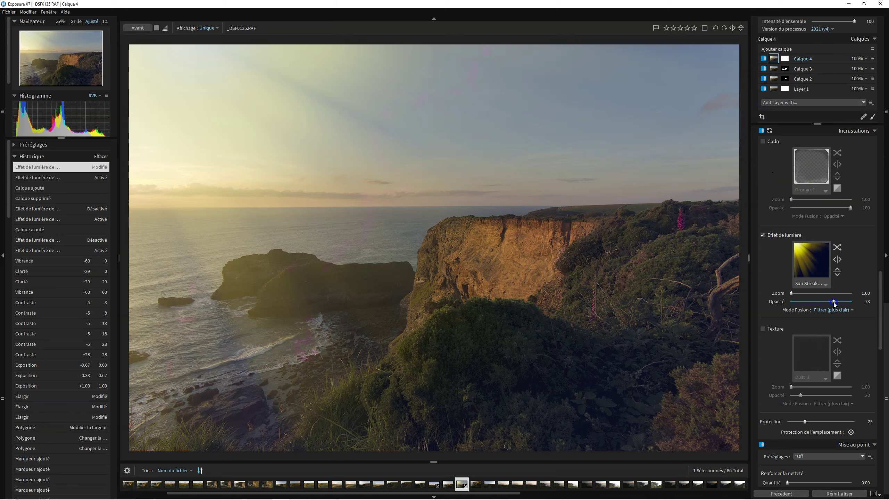
- Lower the light effect's opacity to 29 and try the Lumière crue blend mode before returning it to Filtrer (plus clair)
{"action": "left_click_drag", "start_coordinate": [834, 304], "coordinate": [806, 301]}
{"action": "left_click", "coordinate": [848, 310]}
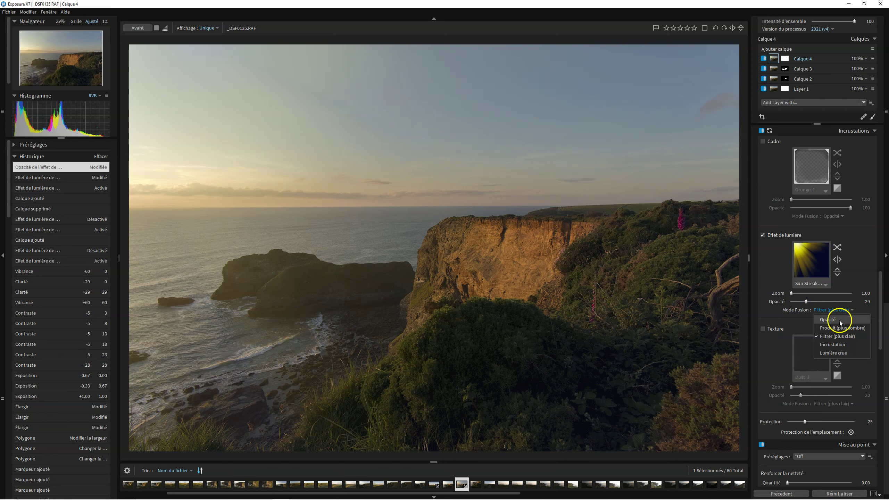
{"action": "left_click", "coordinate": [839, 352]}
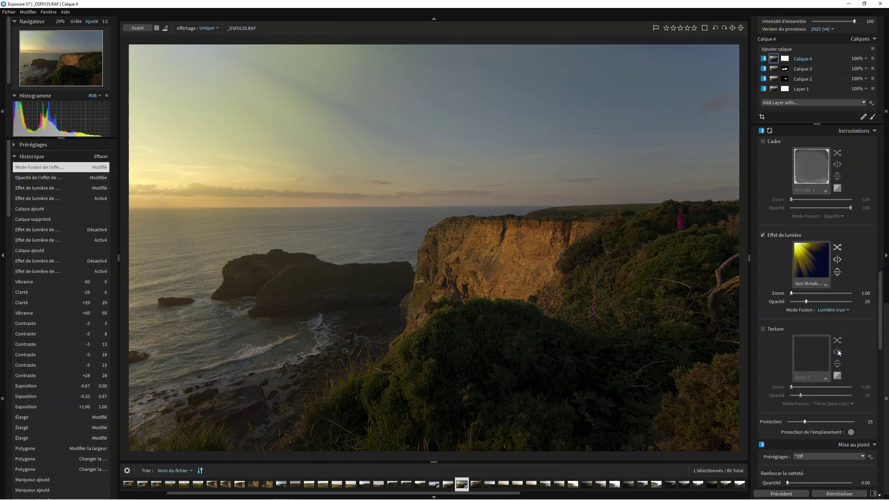
{"action": "left_click", "coordinate": [835, 309]}
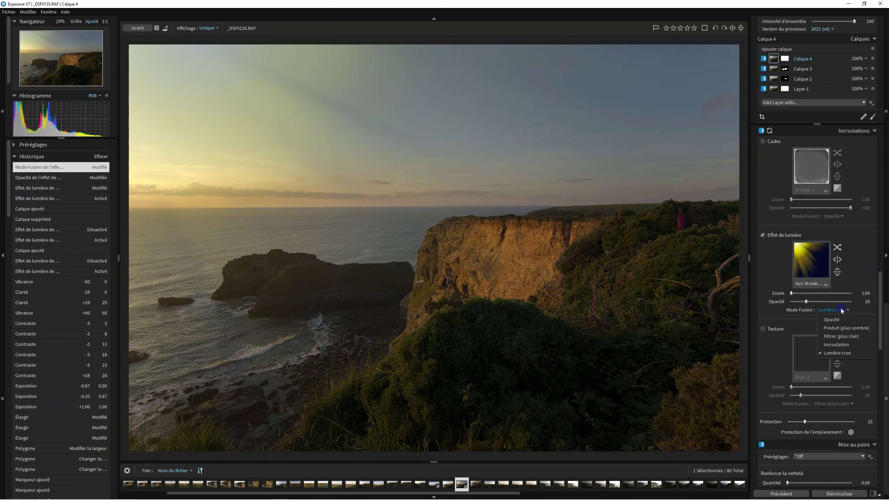
{"action": "left_click", "coordinate": [844, 337]}
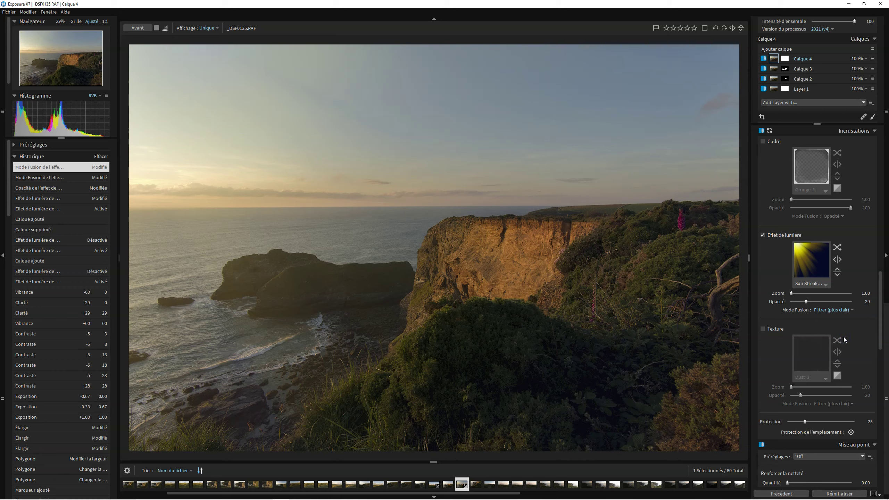
- Switch the layer's Effet de lumière overlay off and back on to compare the photo without and with it
{"action": "left_click", "coordinate": [763, 235]}
{"action": "left_click", "coordinate": [763, 235]}
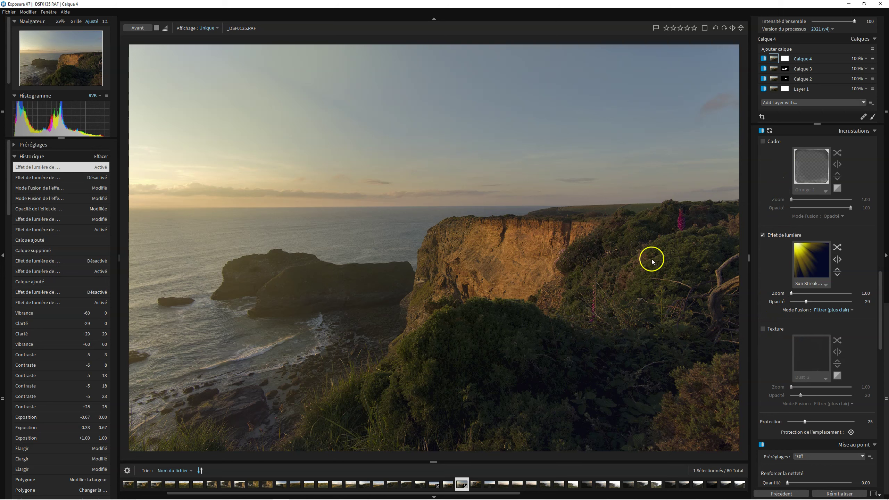
- Enable the Texture overlay on the layer and look through the available texture categories, keeping Dust 3
{"action": "scroll", "coordinate": [838, 185], "scroll_direction": "down", "scroll_amount": 3}
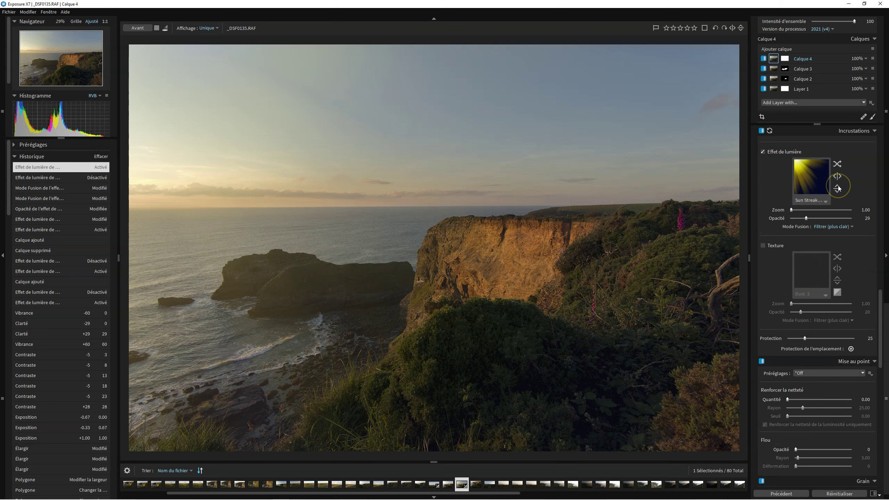
{"action": "left_click", "coordinate": [763, 246]}
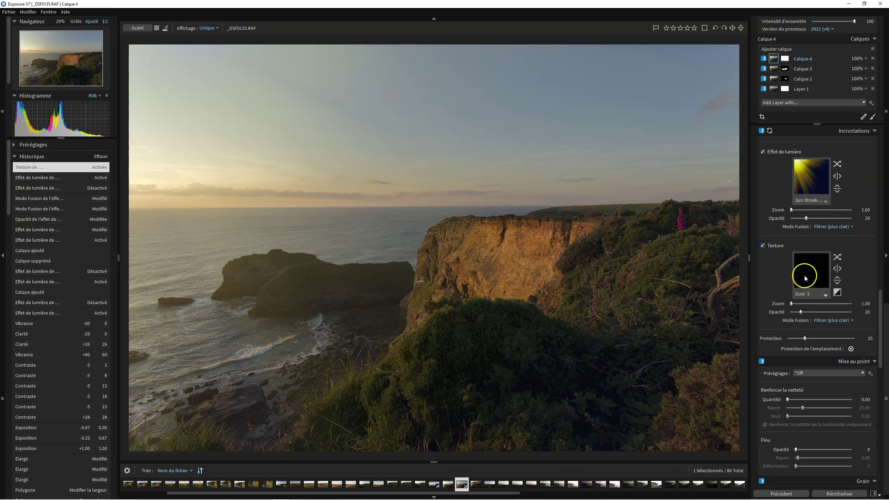
{"action": "left_click", "coordinate": [818, 295]}
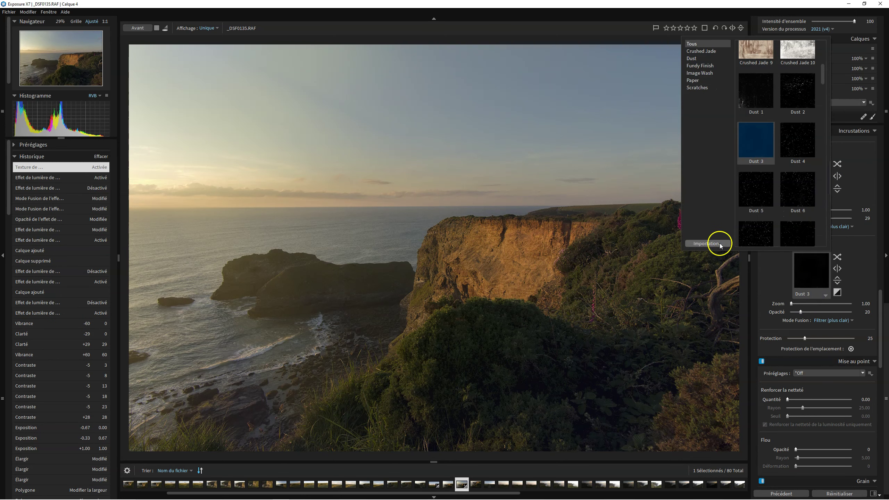
{"action": "left_click", "coordinate": [720, 261]}
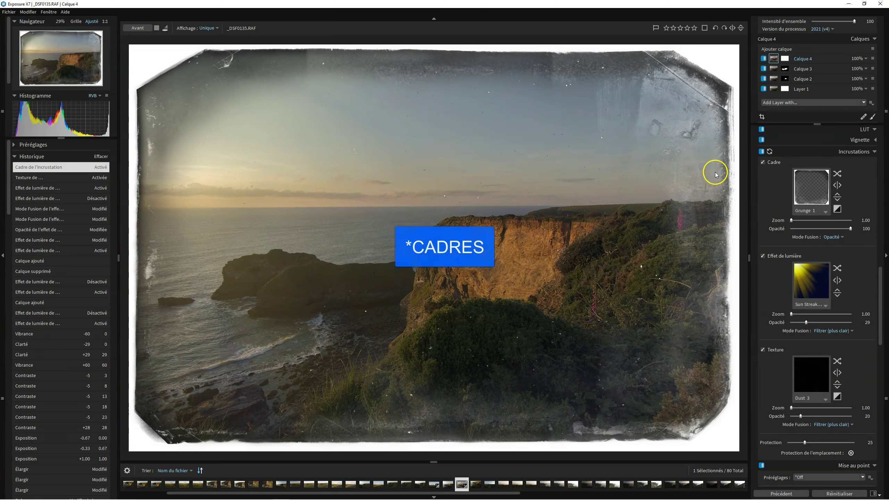
- Try the Print 9 frame in the Cadre overlay and switch the frame off again
{"action": "left_click", "coordinate": [811, 189]}
{"action": "left_click", "coordinate": [789, 337]}
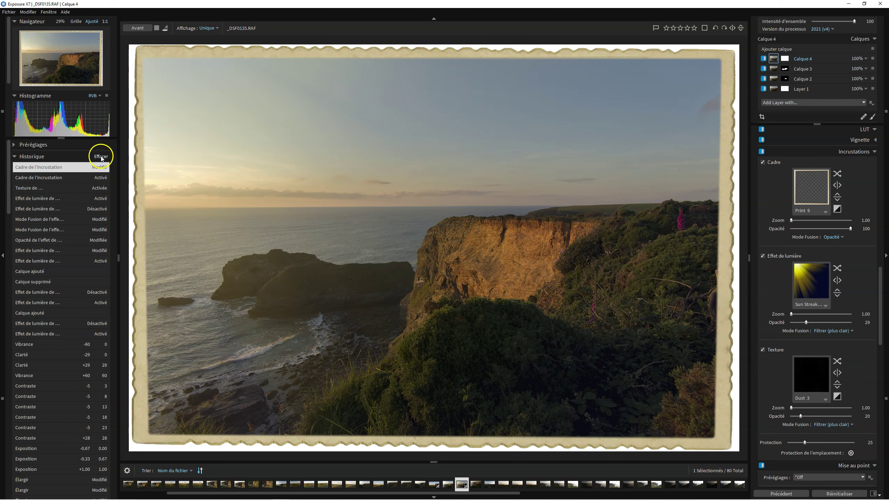
{"action": "left_click", "coordinate": [58, 407]}
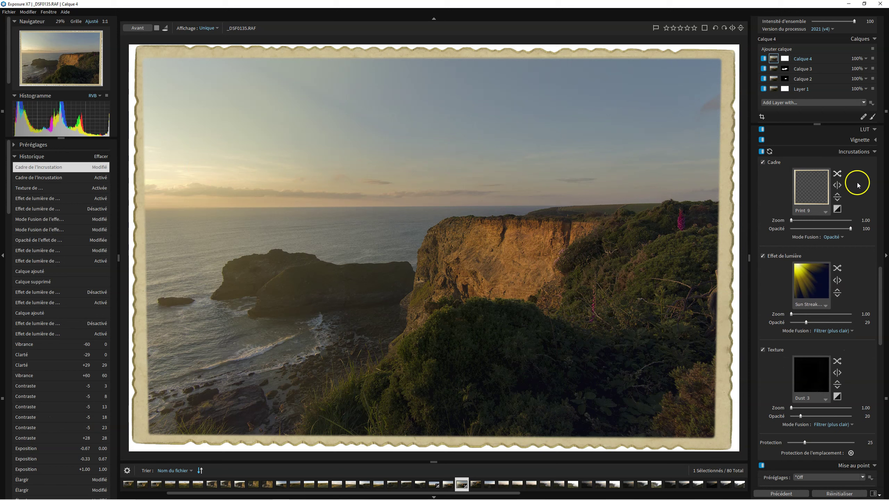
{"action": "mouse_move", "coordinate": [885, 201]}
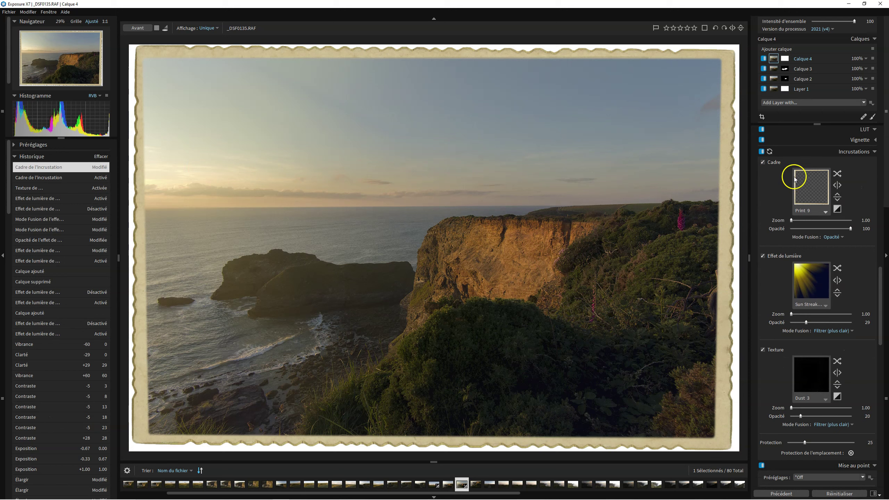
{"action": "left_click", "coordinate": [763, 163]}
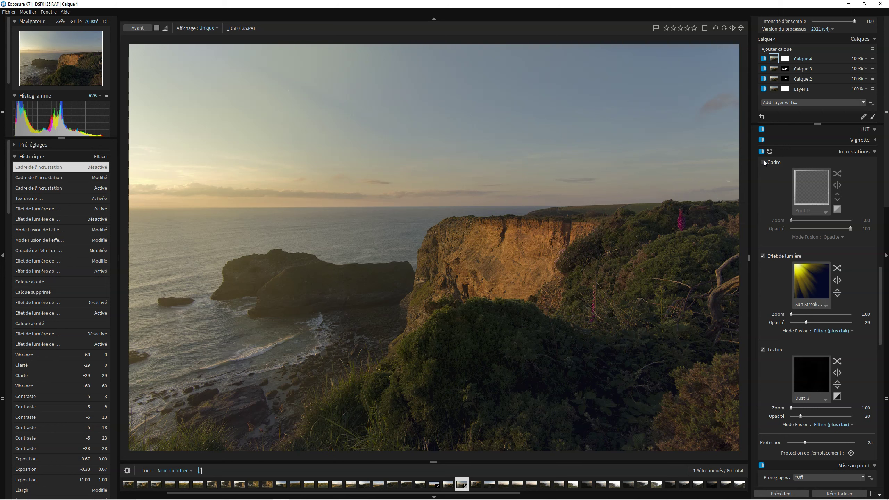
{"action": "scroll", "coordinate": [765, 163], "scroll_direction": "up", "scroll_amount": 3}
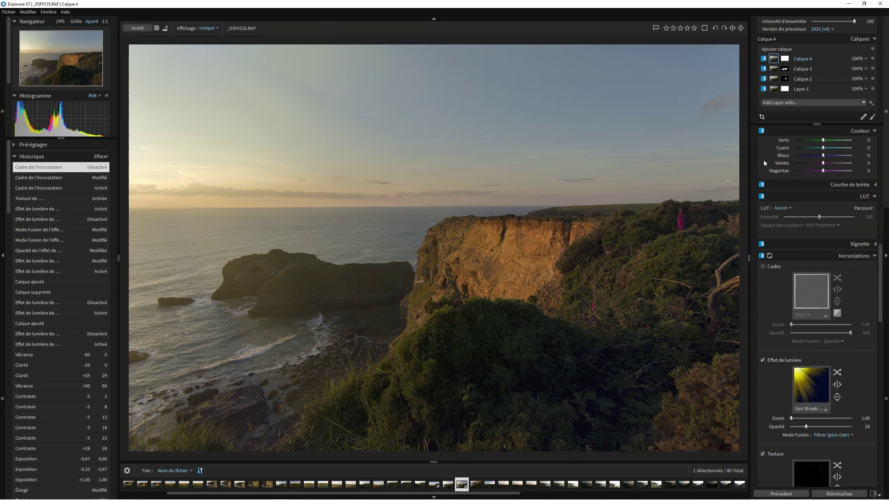